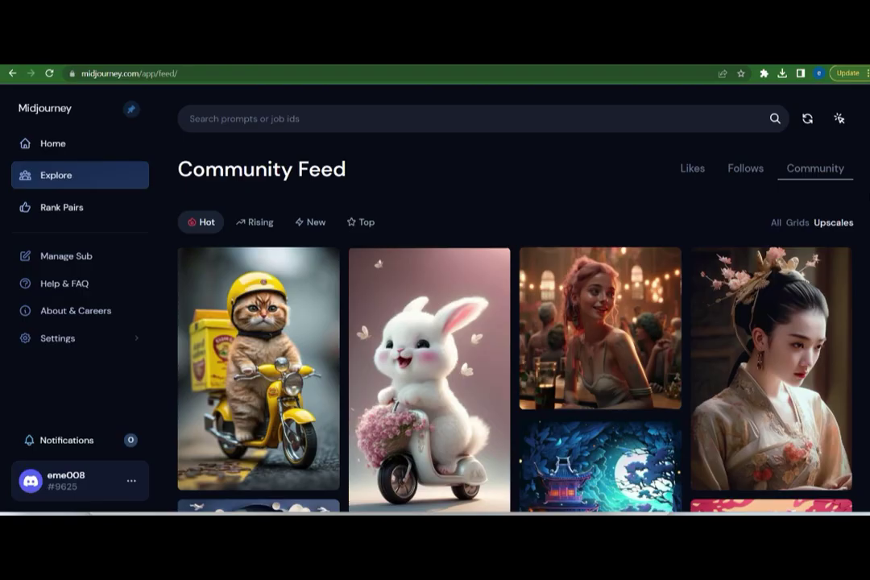
Step: Scroll down through the Midjourney Community Feed
scroll(515, 322, "down", 5)
scroll(515, 322, "down", 5)
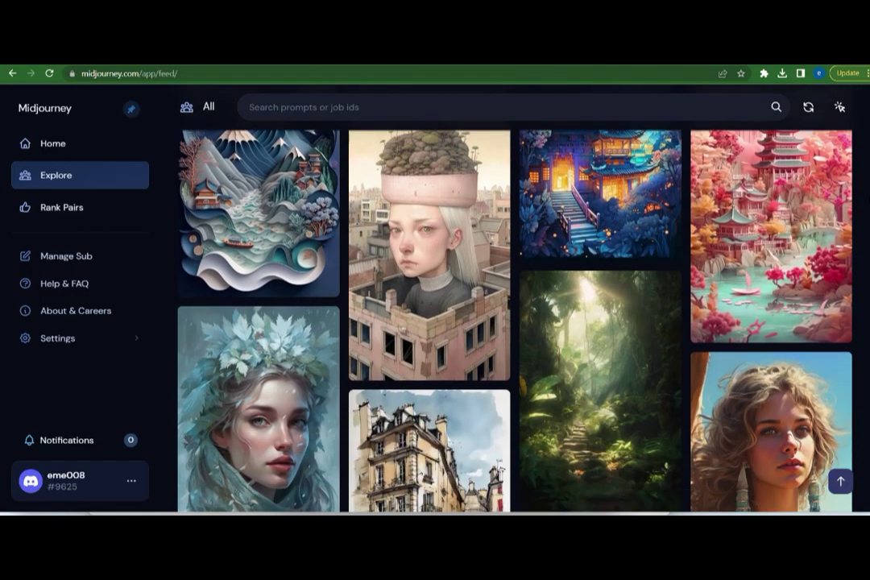
scroll(516, 322, "down", 2)
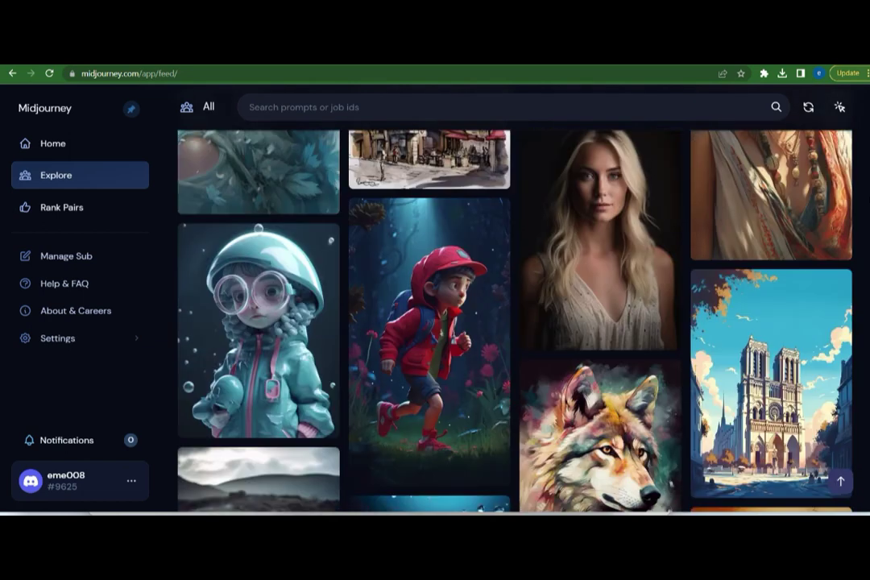
scroll(515, 322, "down", 4)
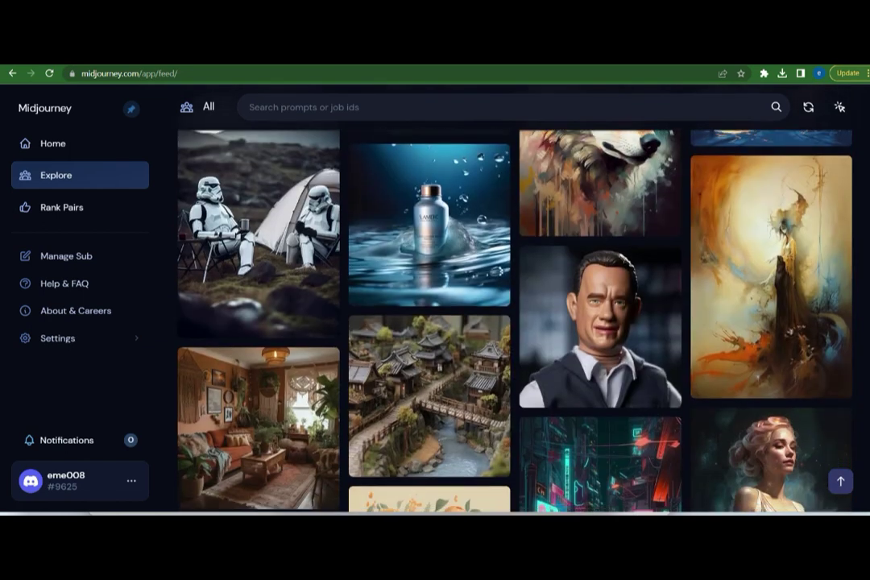
scroll(515, 323, "down", 2)
scroll(515, 322, "down", 6)
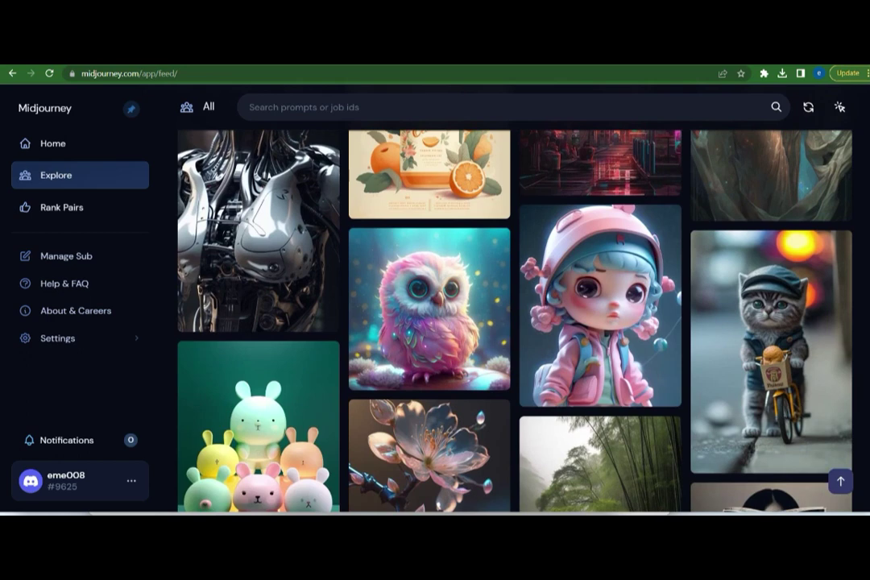
scroll(515, 322, "down", 2)
scroll(515, 322, "down", 6)
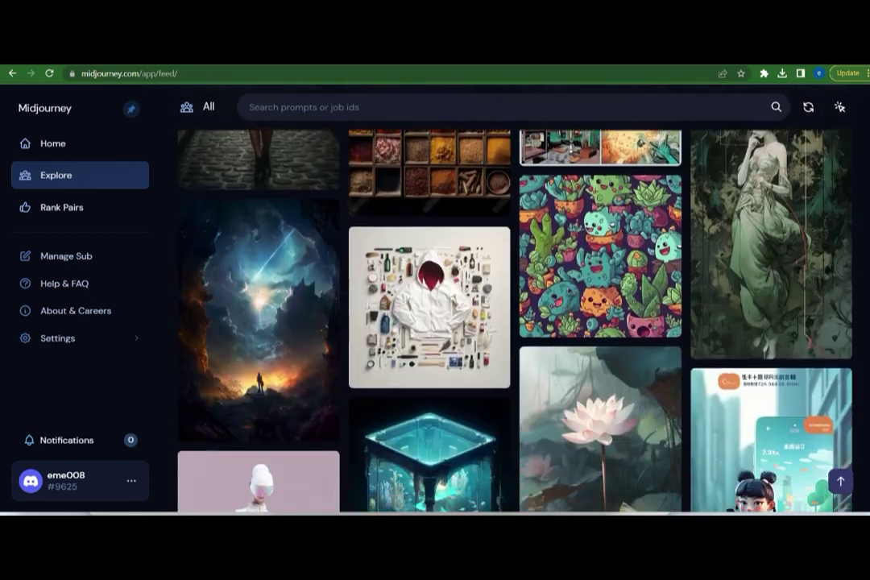
scroll(516, 322, "down", 7)
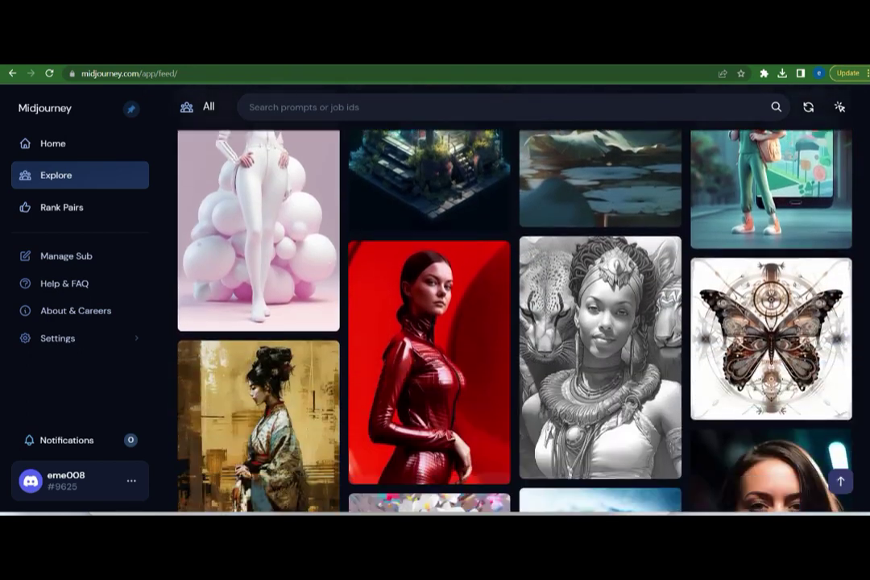
scroll(515, 322, "down", 6)
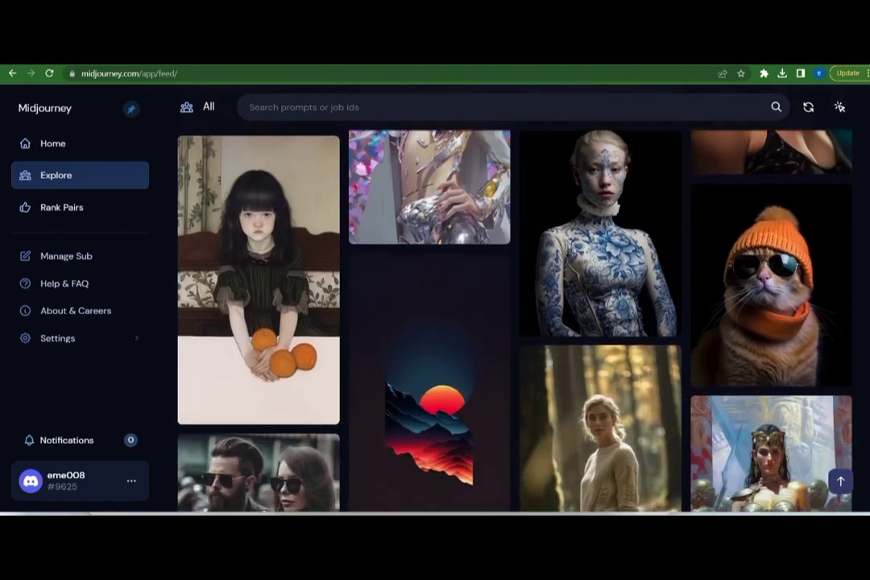
scroll(515, 322, "down", 1)
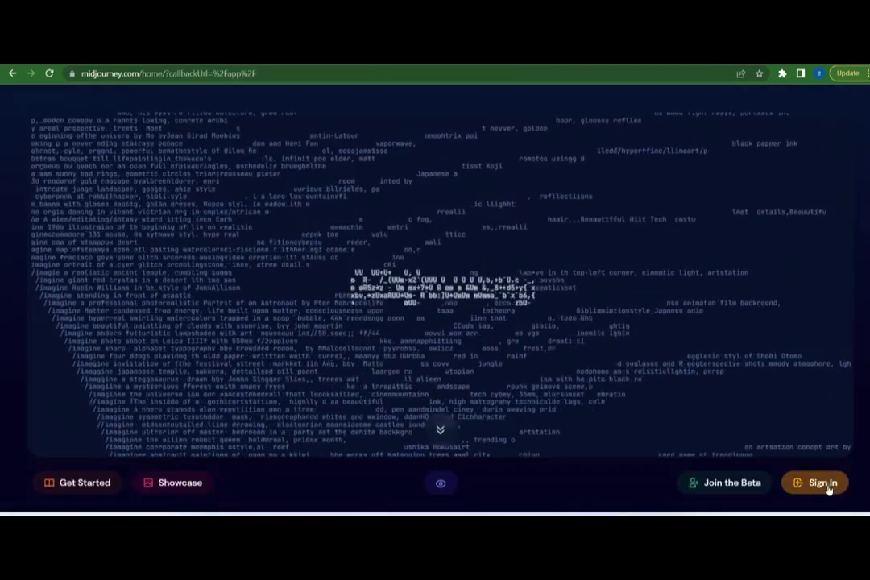
Step: Sign in to Midjourney and authorize the Midjourney Bot on the Discord account
left_click(823, 482)
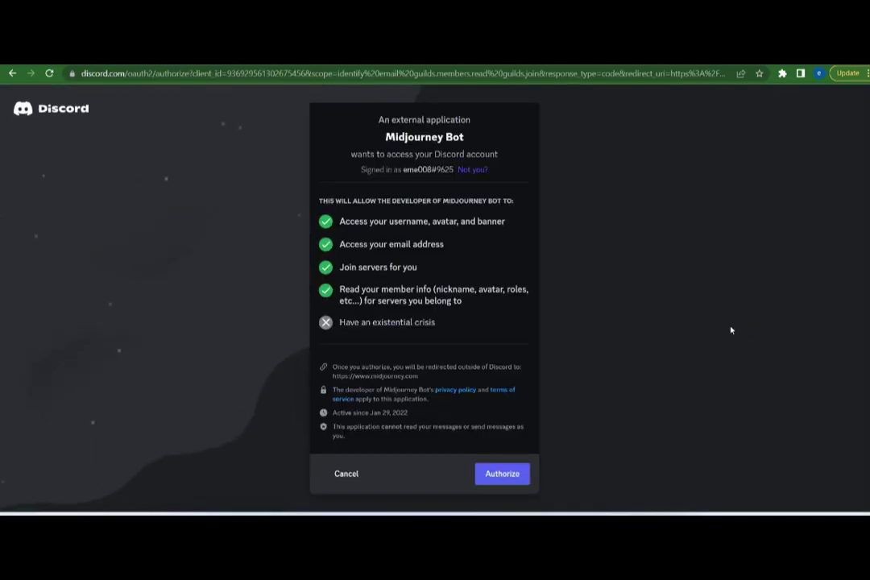
left_click(502, 479)
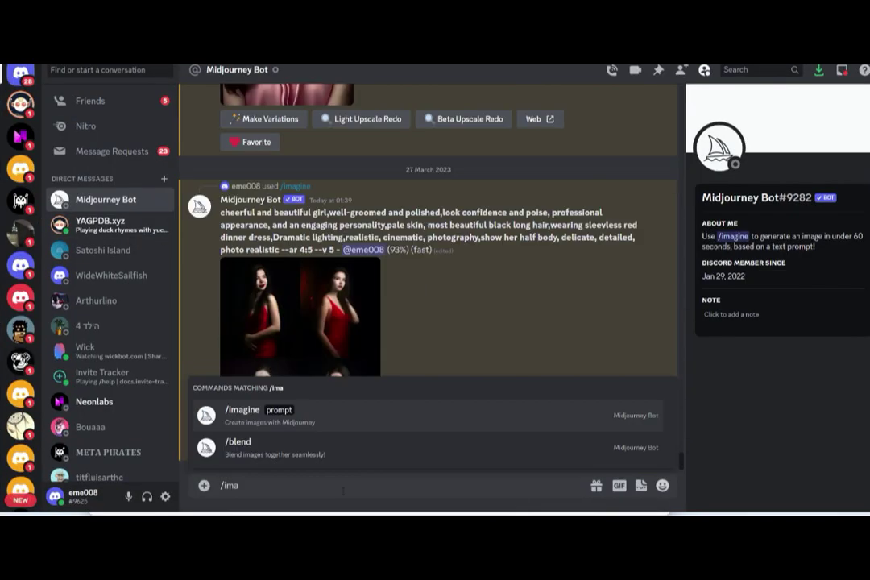
Step: Generate portraits from the pasted pink-satin-dress prompt with /imagine and save the upscaled image
key("Tab")
type("cheerful and beautiful girl,well-groomed and polished,look confidence and poise, professional appearance, and an engaging personality, pale skin, most beautiful brown long hair,wearing pink satin dress,Dramatic lighting,realistic, cinematic, photography,show her half body, delicate, detailed, photo relasitic --ar 2:3 --v 4 -")
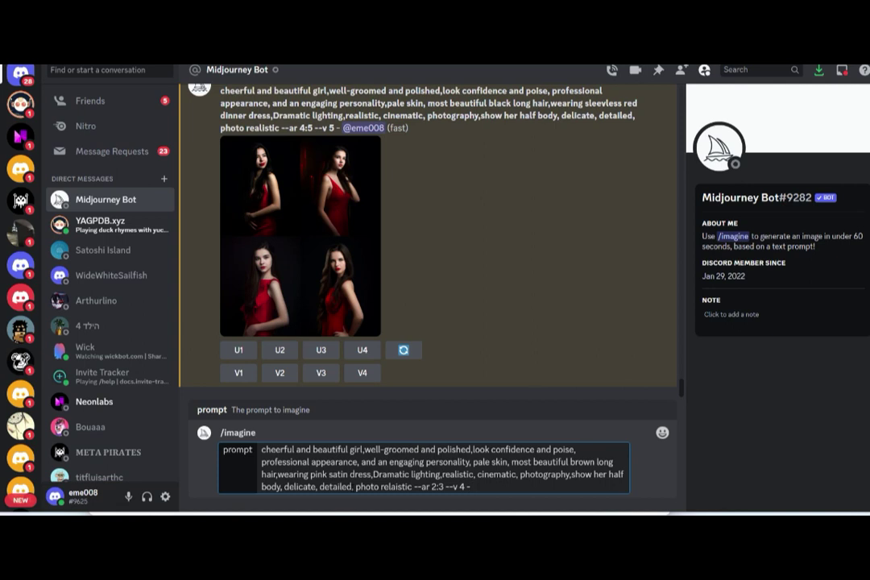
key("Return")
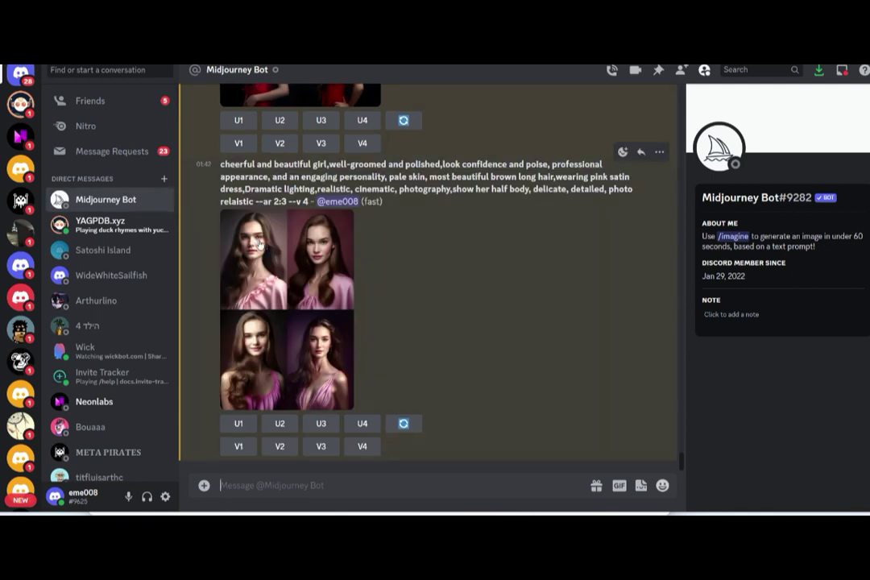
left_click(264, 266)
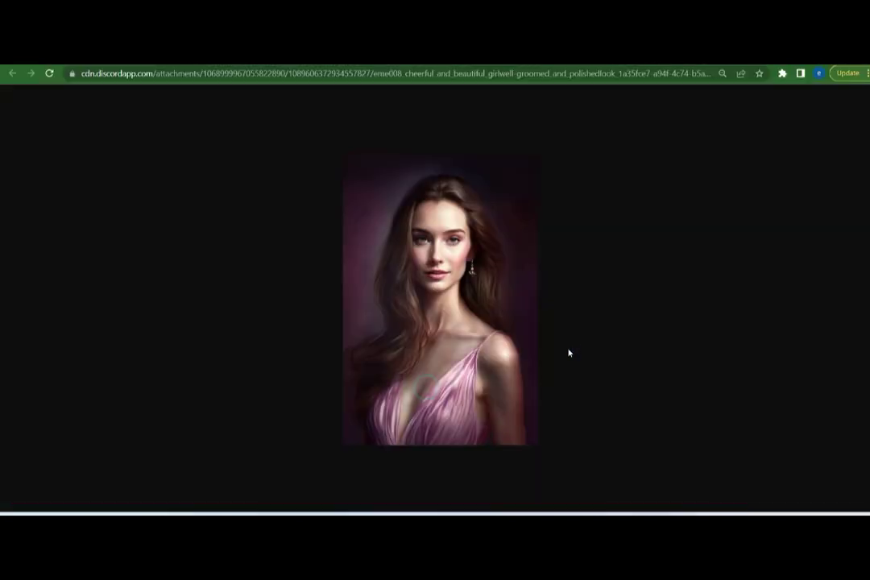
key("ctrl+s")
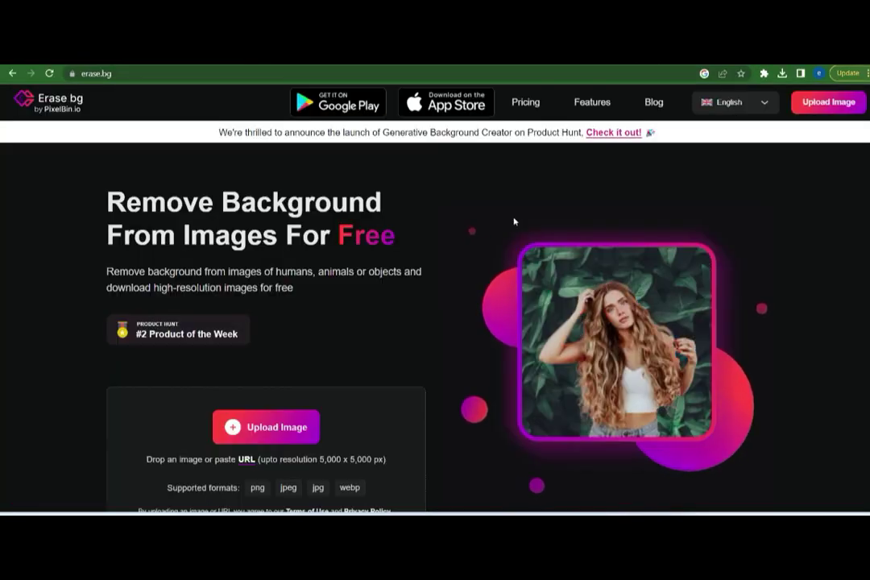
Step: Upload the profile image from Youtube > AI > video6 to Erase.bg
scroll(513, 221, "down", 2)
scroll(514, 222, "down", 2)
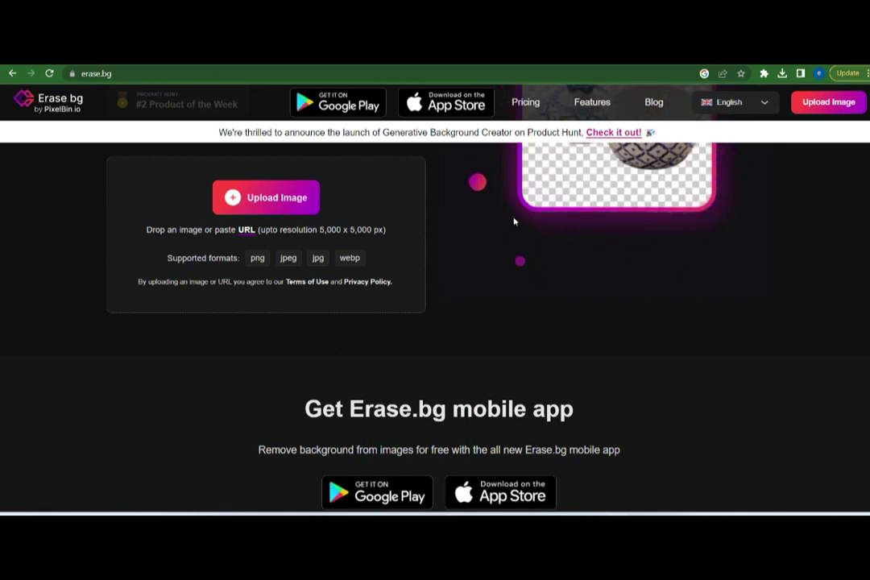
scroll(513, 221, "up", 3)
scroll(402, 258, "down", 2)
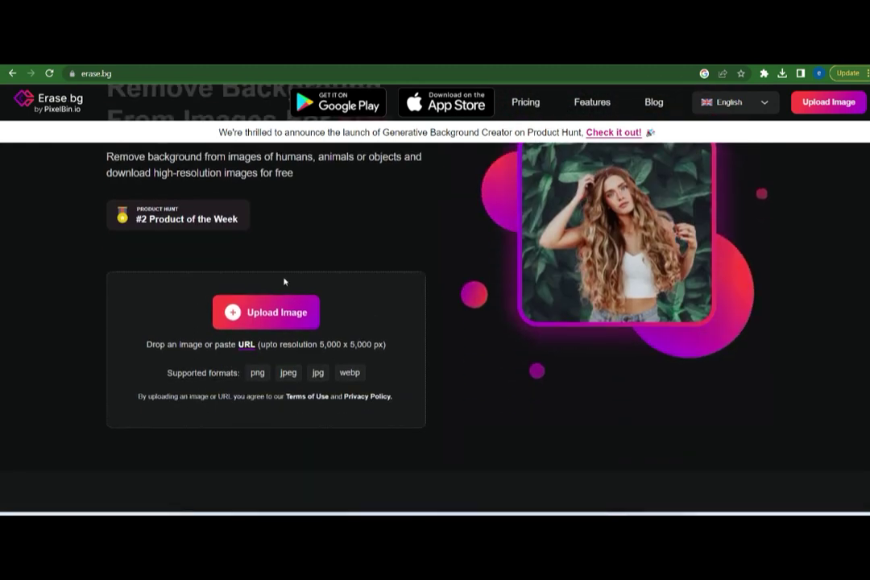
left_click(258, 309)
scroll(462, 246, "down", 1)
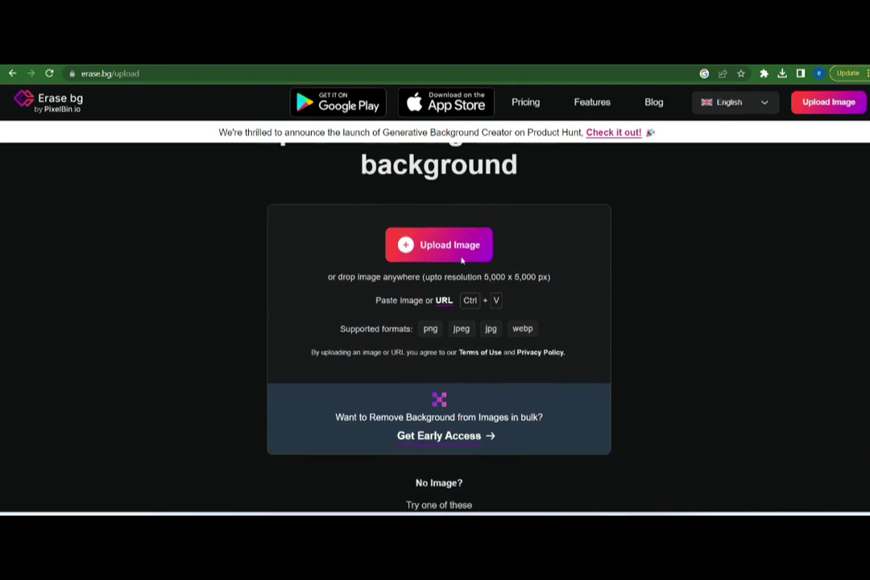
left_click(450, 259)
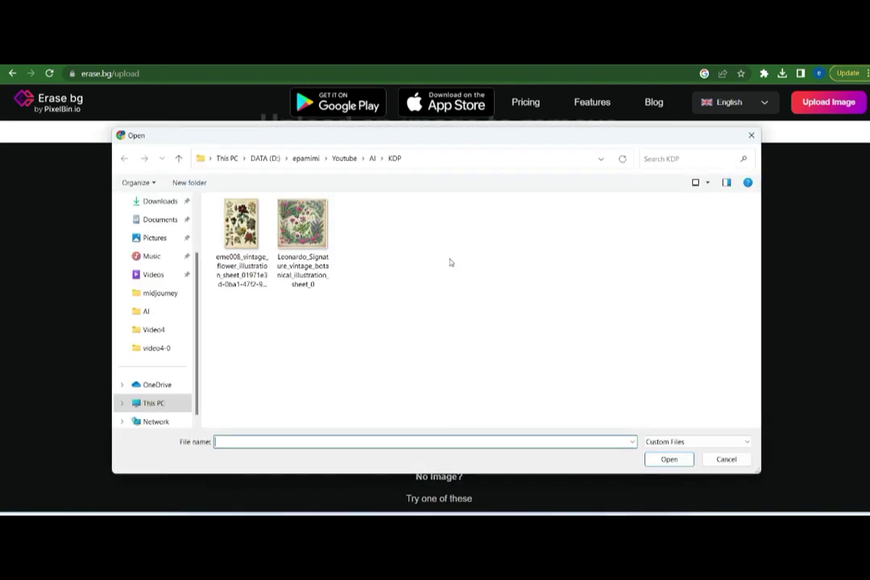
left_click(345, 158)
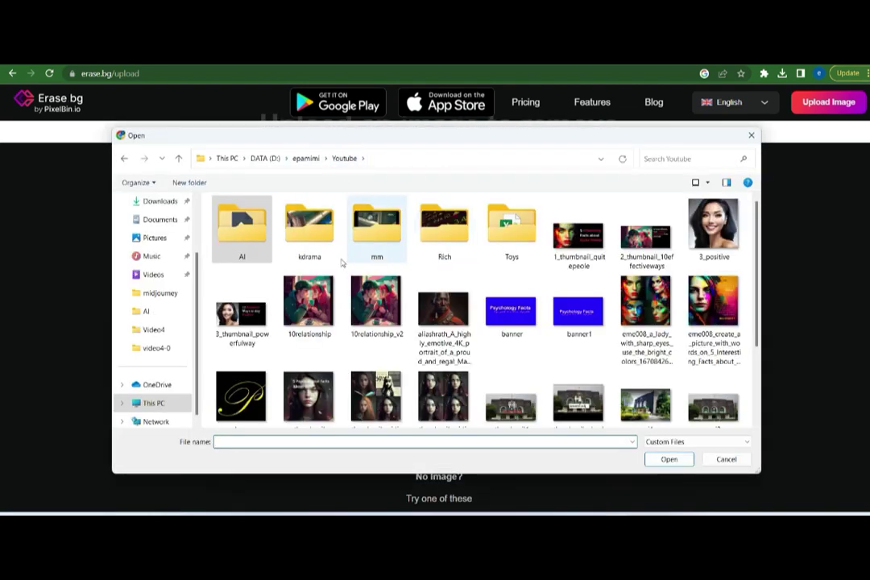
double_click(251, 244)
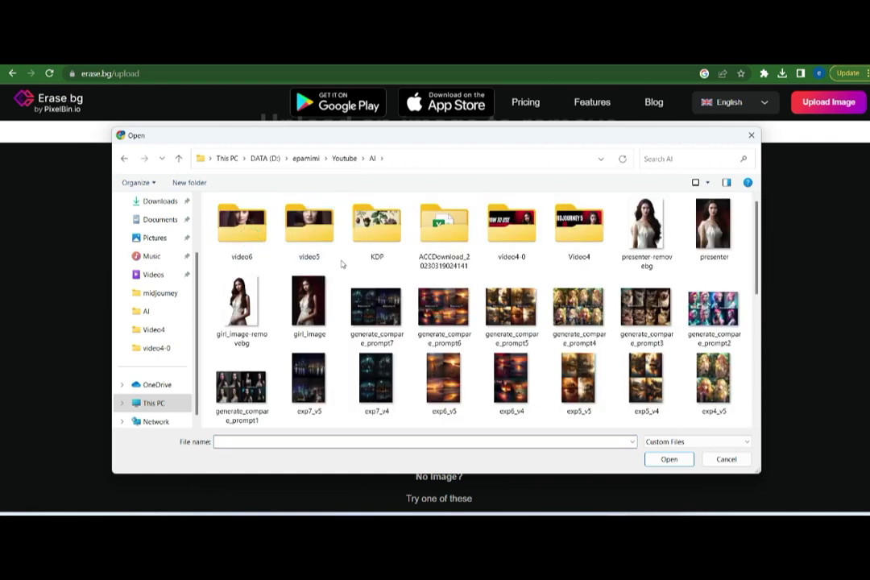
double_click(237, 224)
double_click(257, 237)
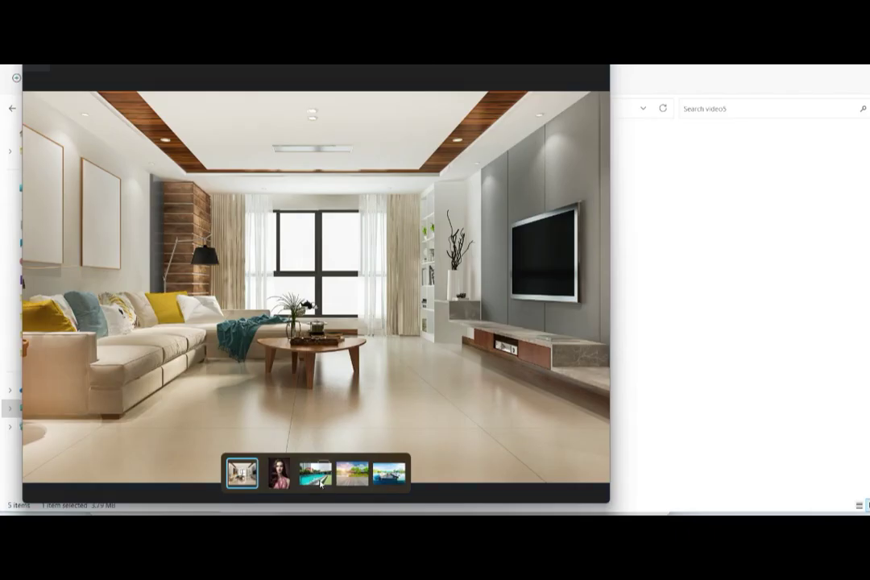
Step: Preview the pool, lakeside pavilion and infinity-pool background photos in turn
left_click(316, 481)
left_click(352, 475)
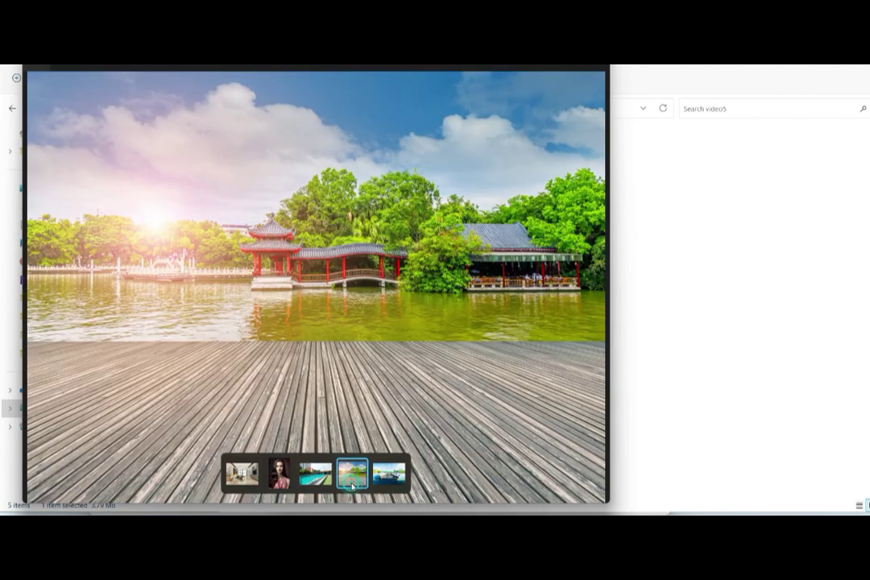
left_click(381, 477)
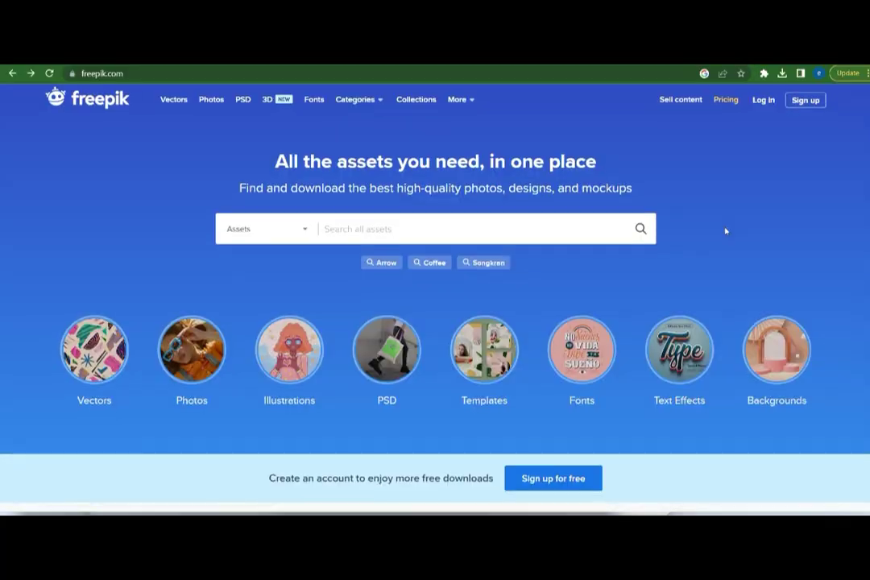
Step: Search Freepik for interior design images and browse the results
scroll(724, 229, "down", 4)
scroll(723, 230, "down", 9)
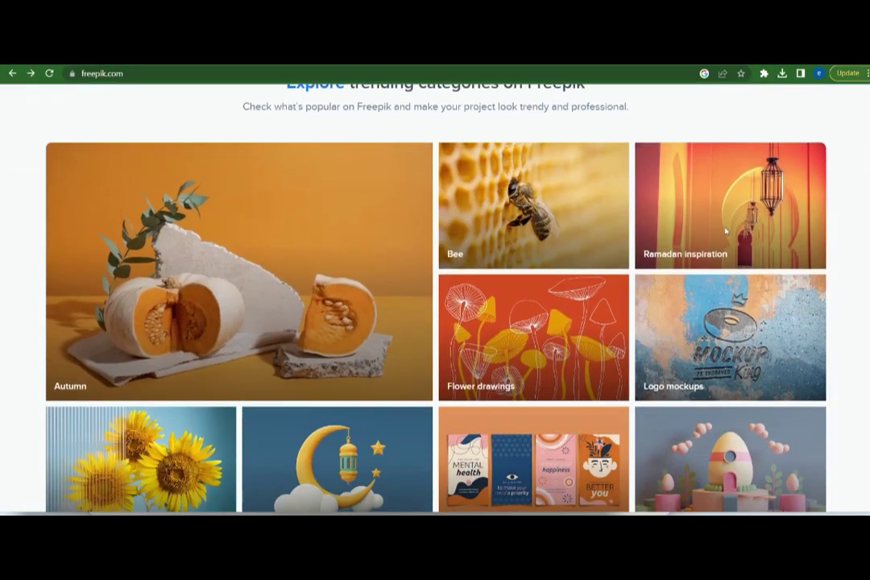
scroll(726, 232, "down", 8)
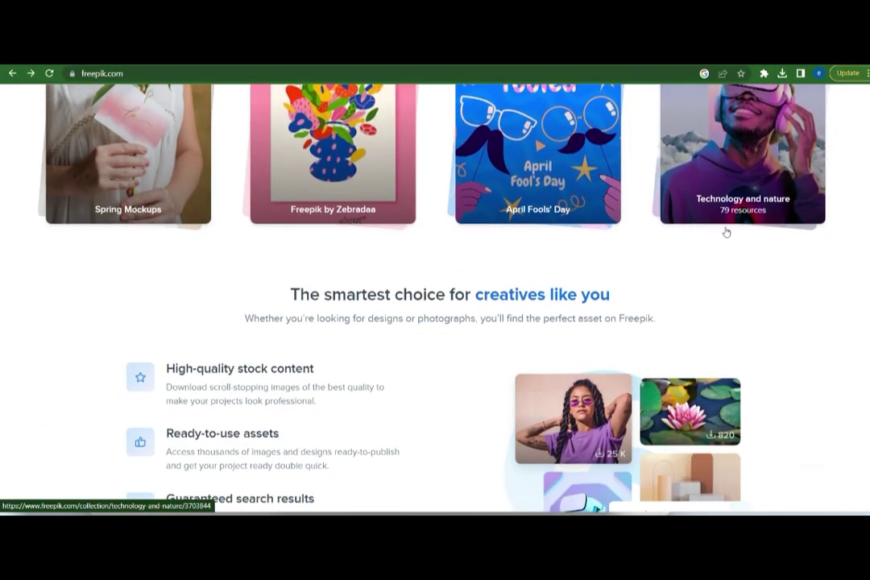
scroll(726, 231, "down", 1)
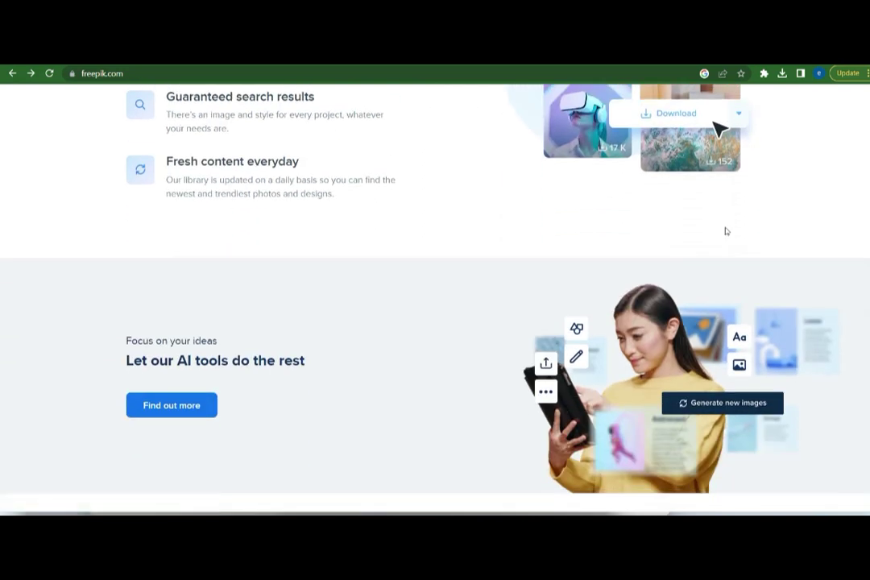
scroll(726, 231, "up", 15)
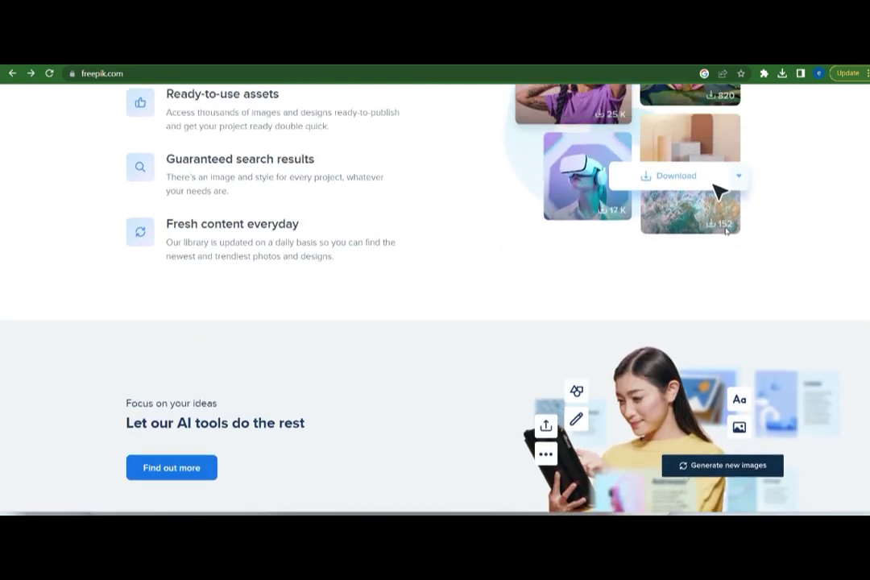
left_click(522, 231)
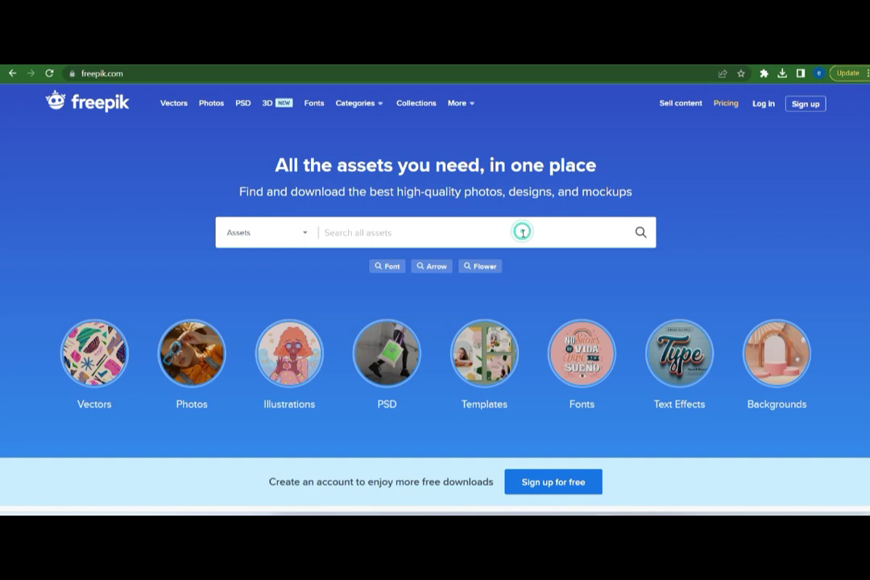
type("interior design")
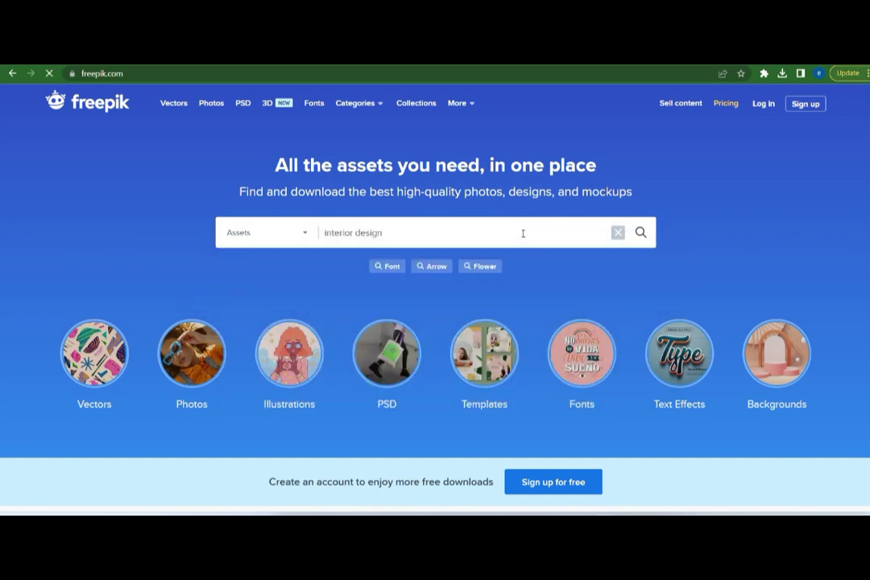
scroll(675, 276, "down", 3)
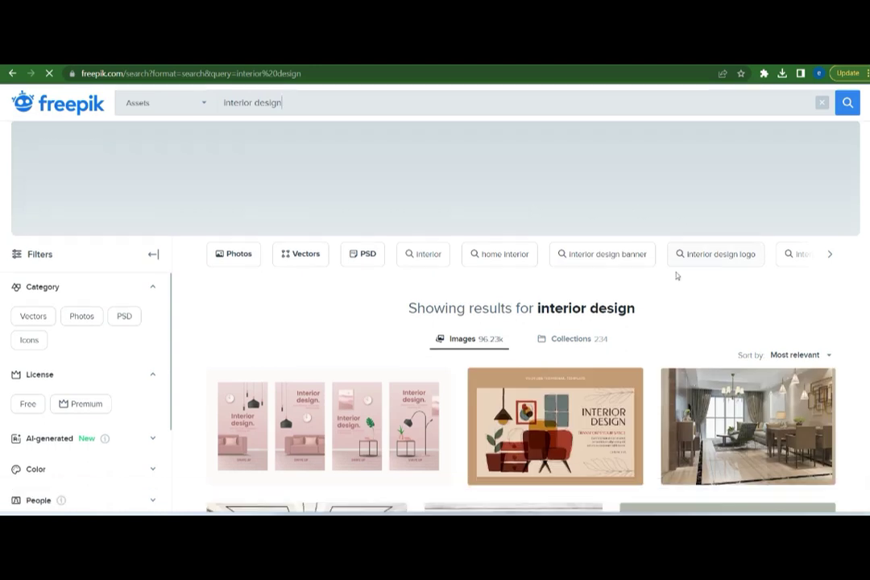
scroll(670, 286, "down", 3)
scroll(670, 281, "up", 3)
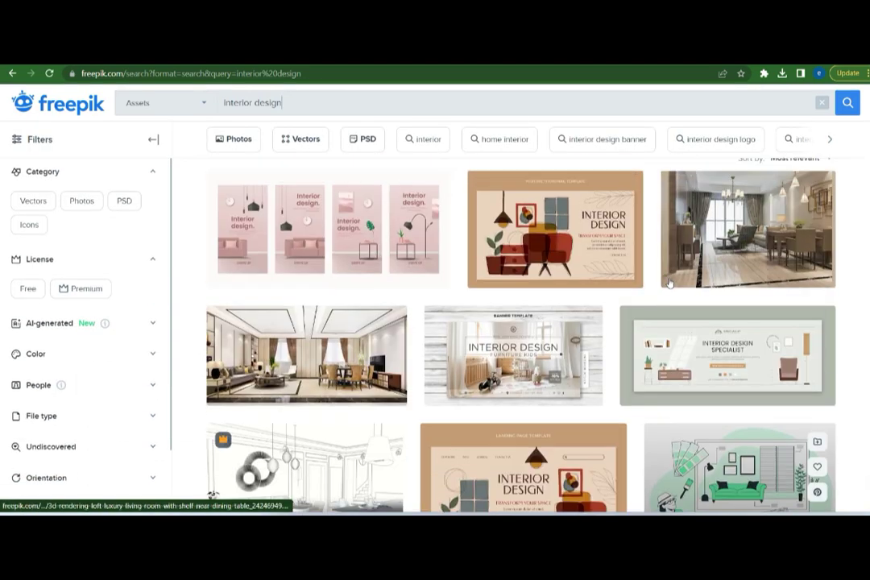
scroll(669, 281, "up", 5)
scroll(668, 284, "down", 3)
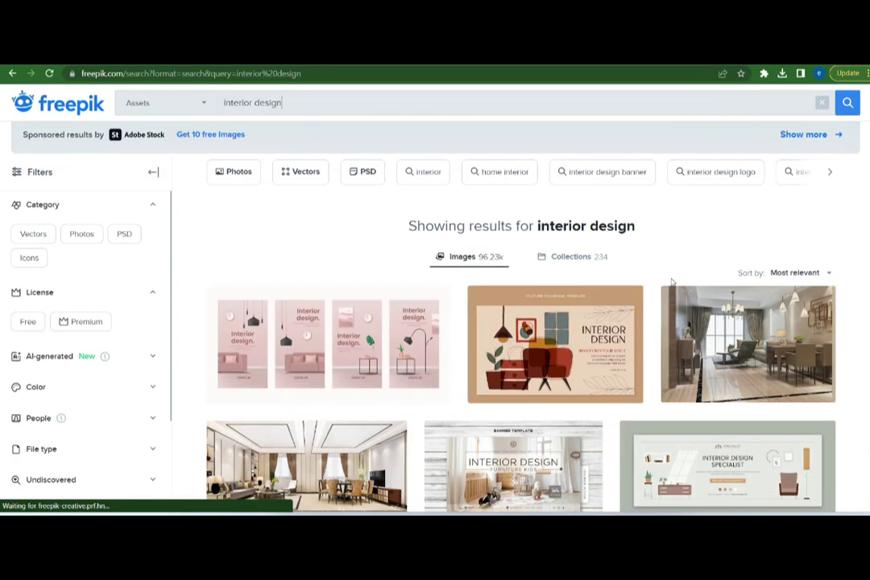
scroll(730, 347, "down", 10)
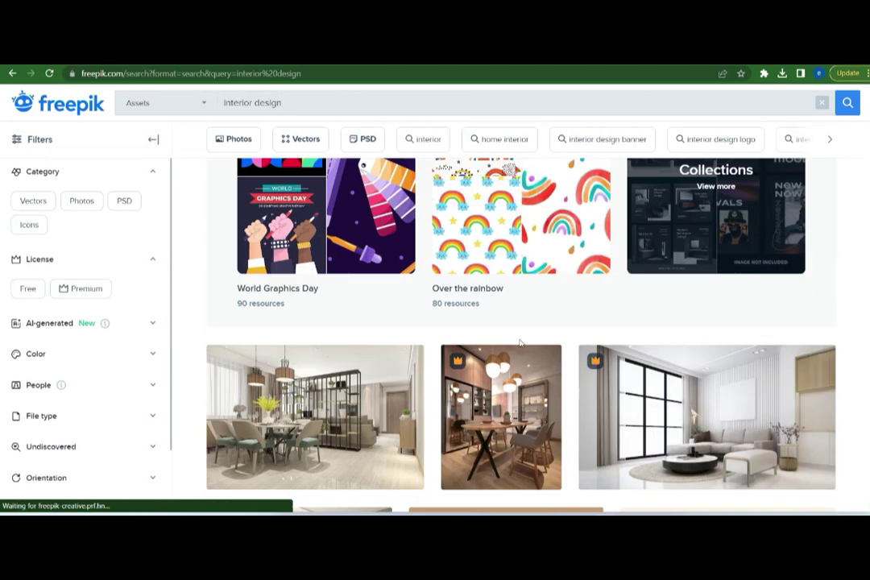
scroll(512, 345, "down", 5)
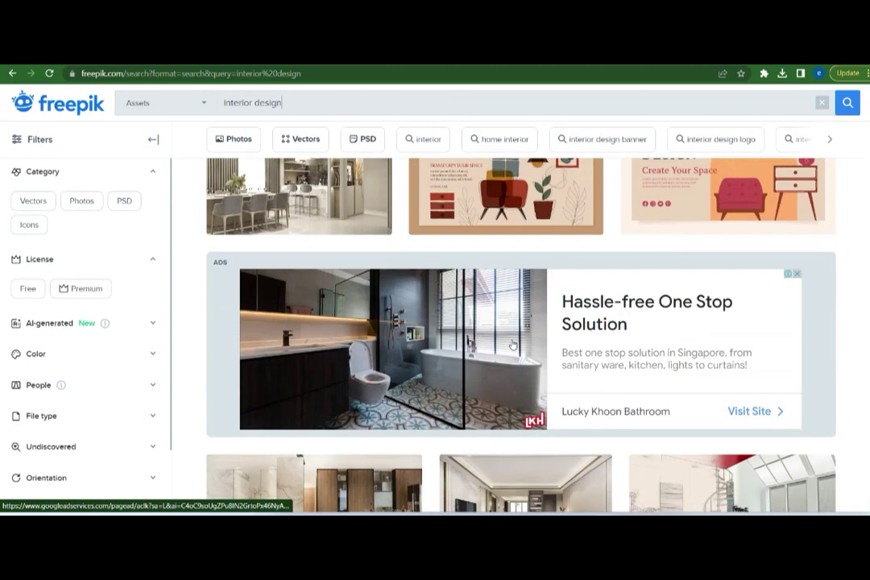
left_click(512, 343)
Step: Open the loft living-room photo and take the free download with attribution
scroll(511, 343, "down", 5)
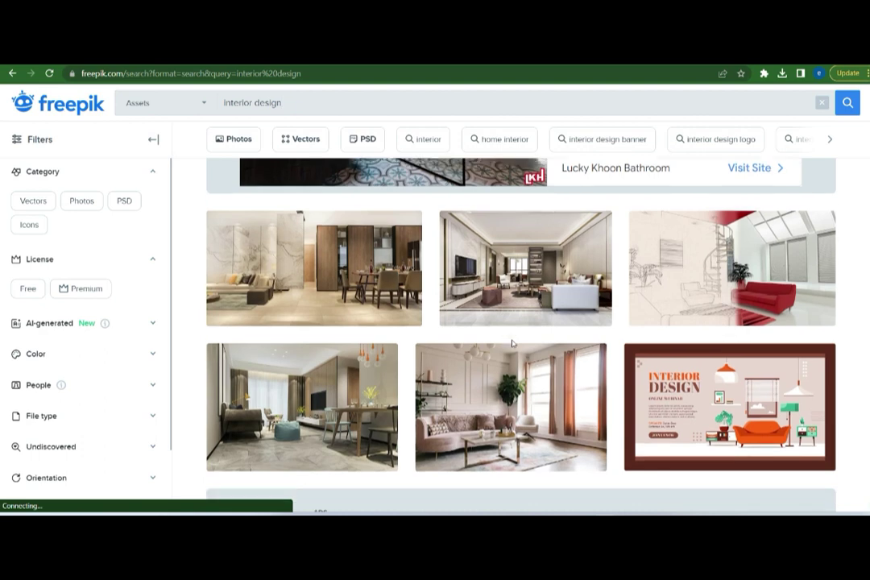
scroll(512, 343, "down", 3)
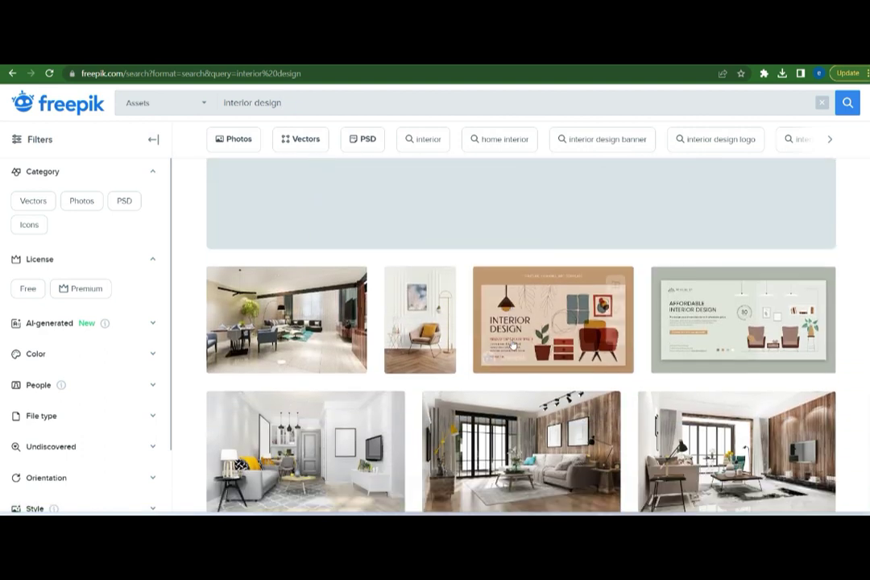
scroll(512, 344, "down", 1)
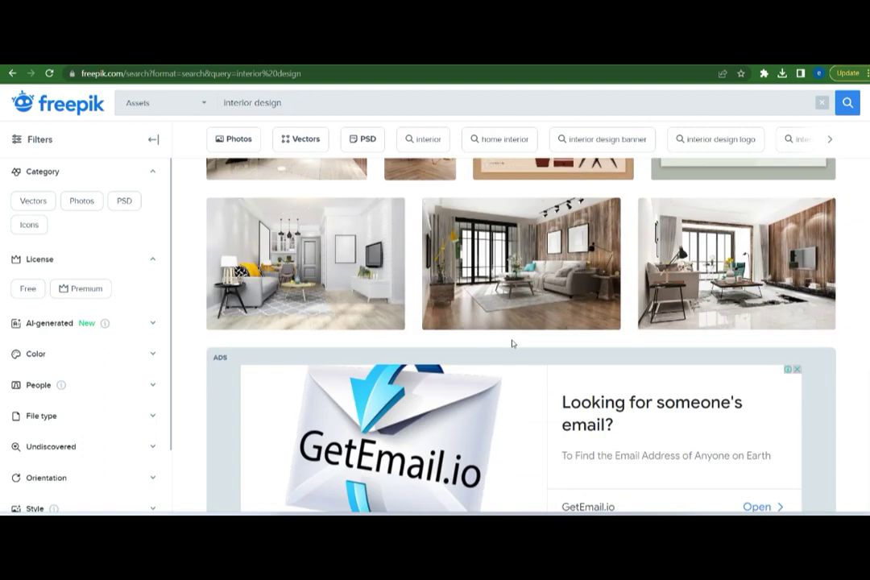
scroll(511, 344, "down", 5)
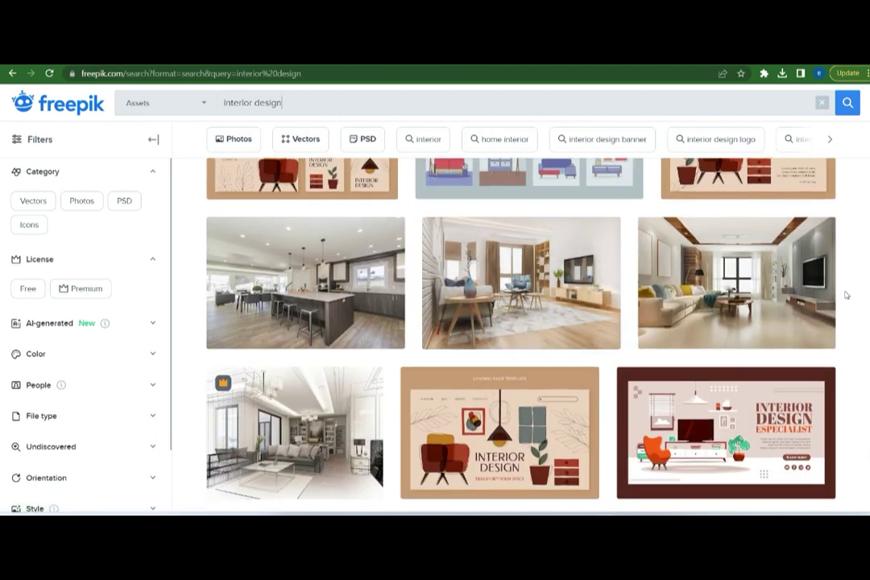
scroll(844, 295, "down", 1)
left_click(736, 253)
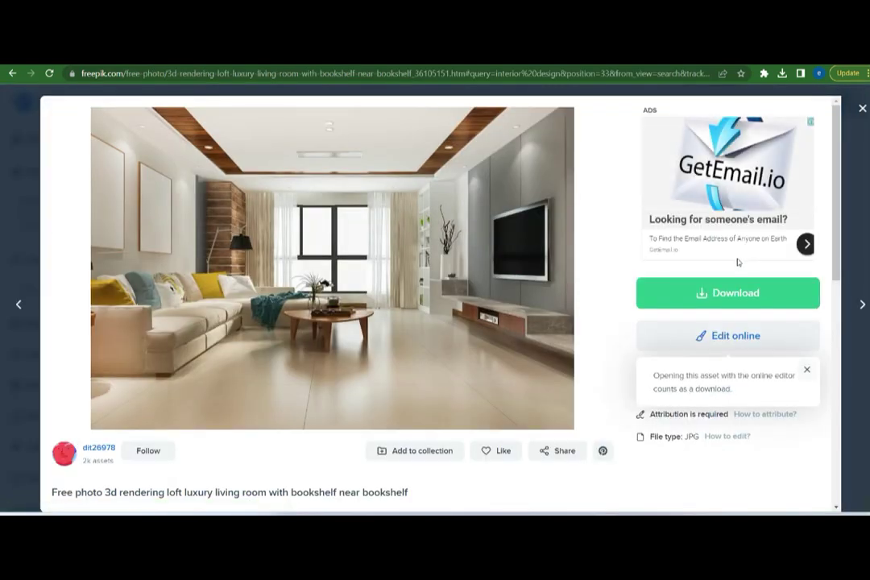
left_click(765, 298)
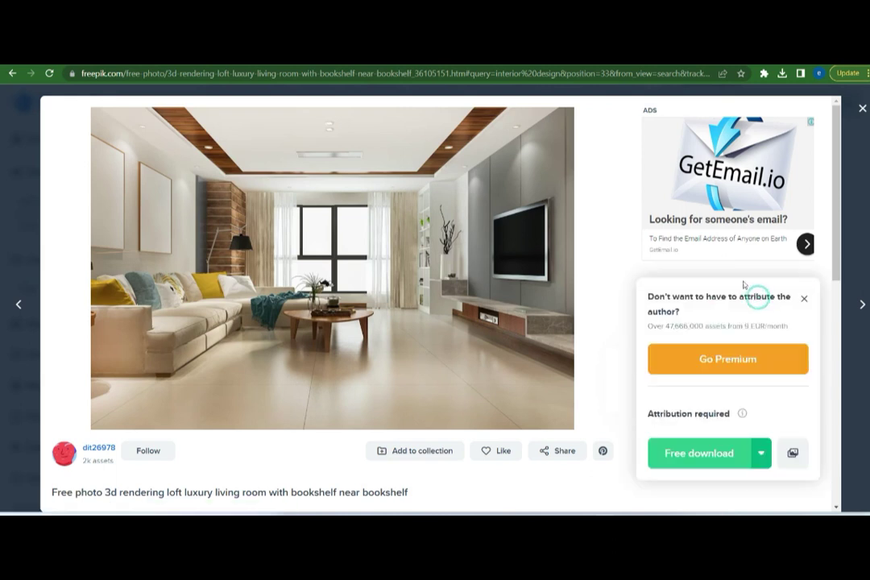
left_click(698, 453)
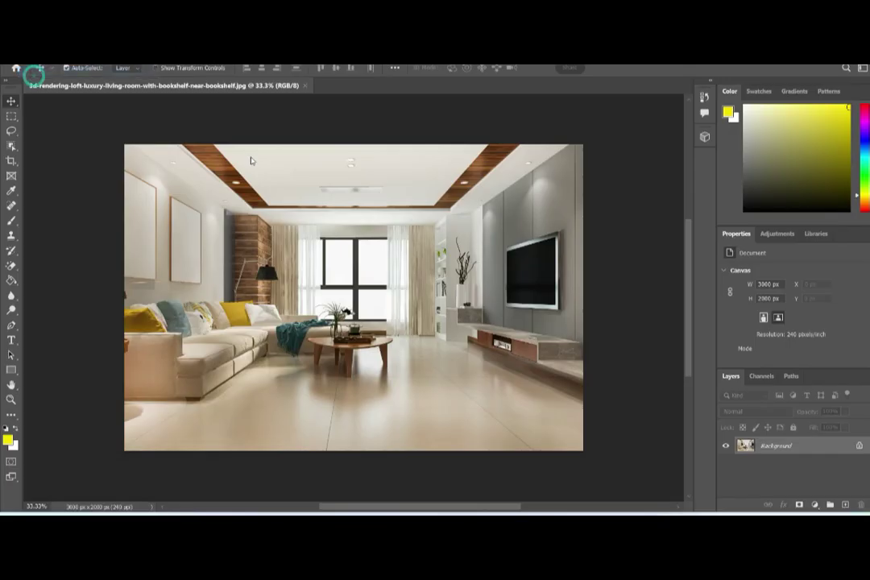
Step: Open the background-removed portrait and check its 1536-pixel height
key("ctrl+o")
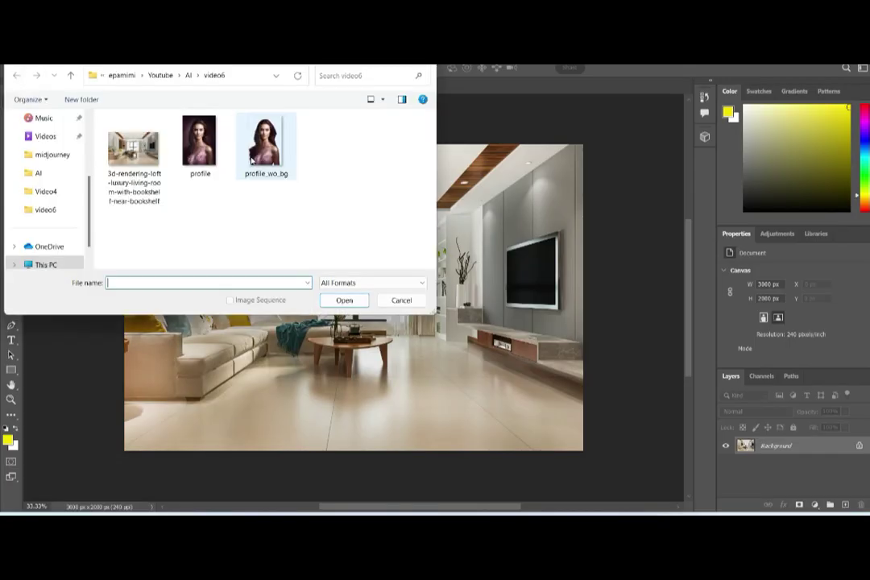
double_click(265, 149)
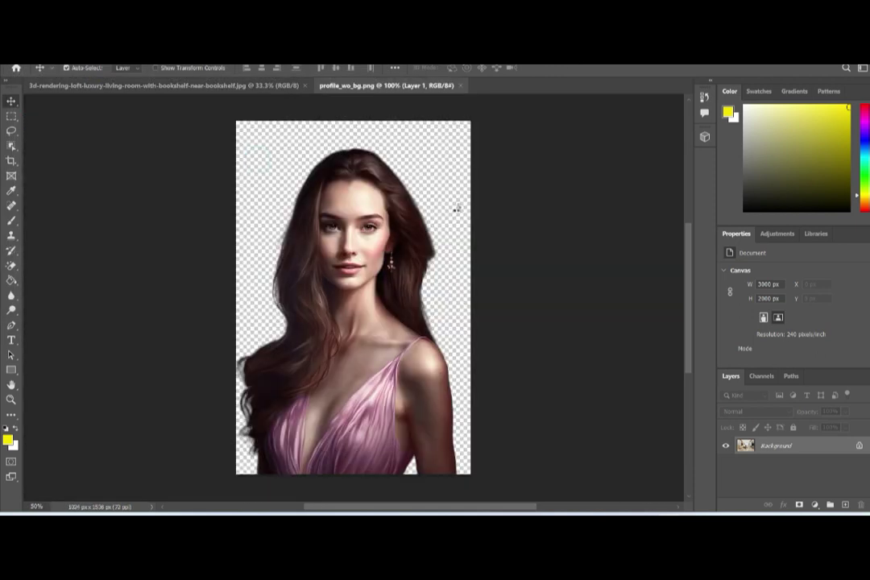
left_click(64, 58)
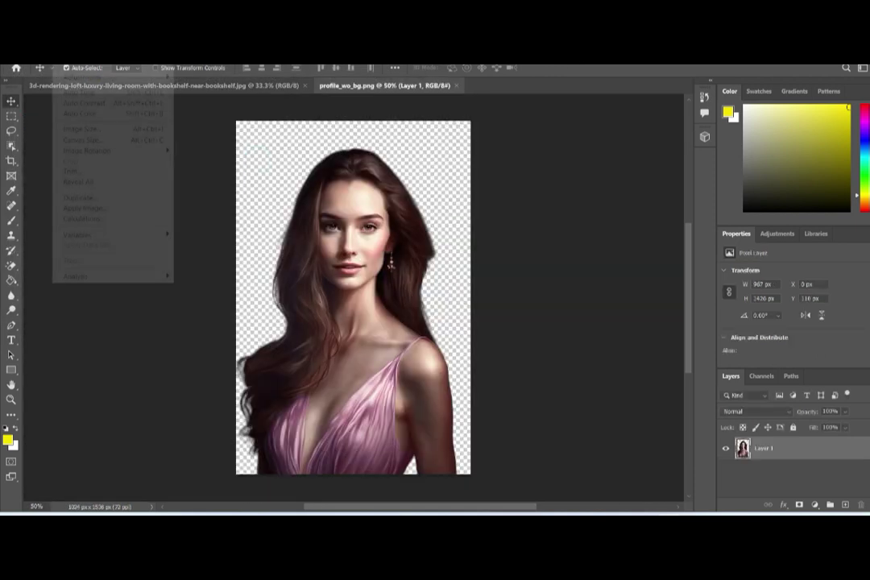
left_click(76, 131)
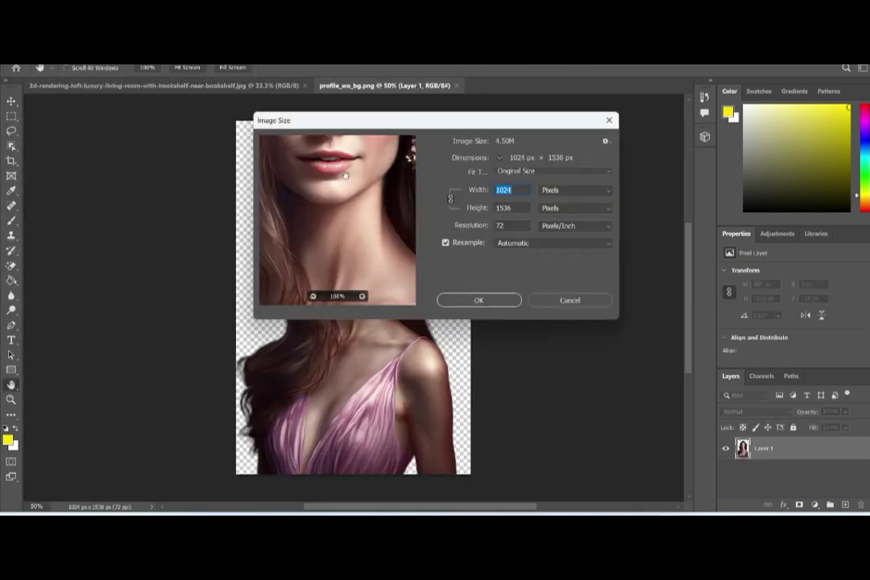
left_click(522, 208)
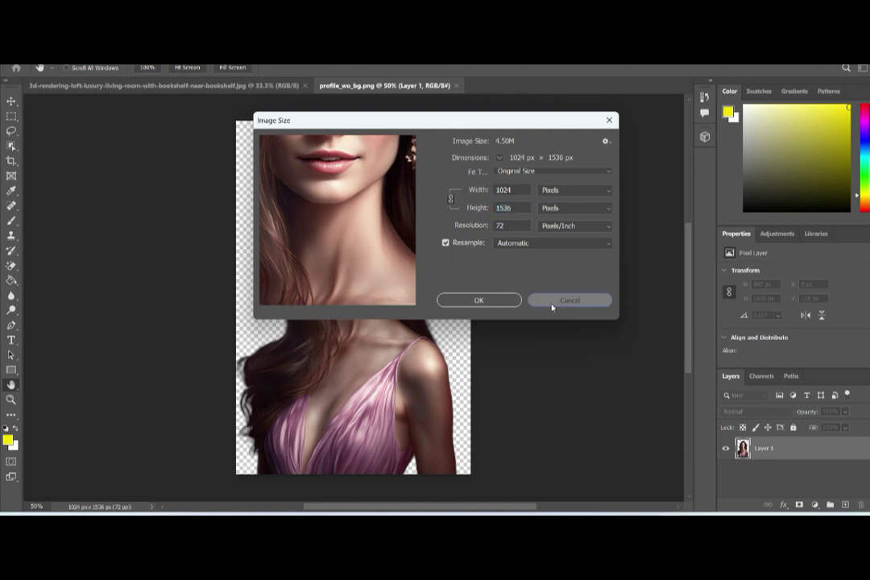
left_click(551, 300)
Step: Resize the living-room photo to 2304 × 1536 pixels
left_click(175, 85)
left_click(18, 56)
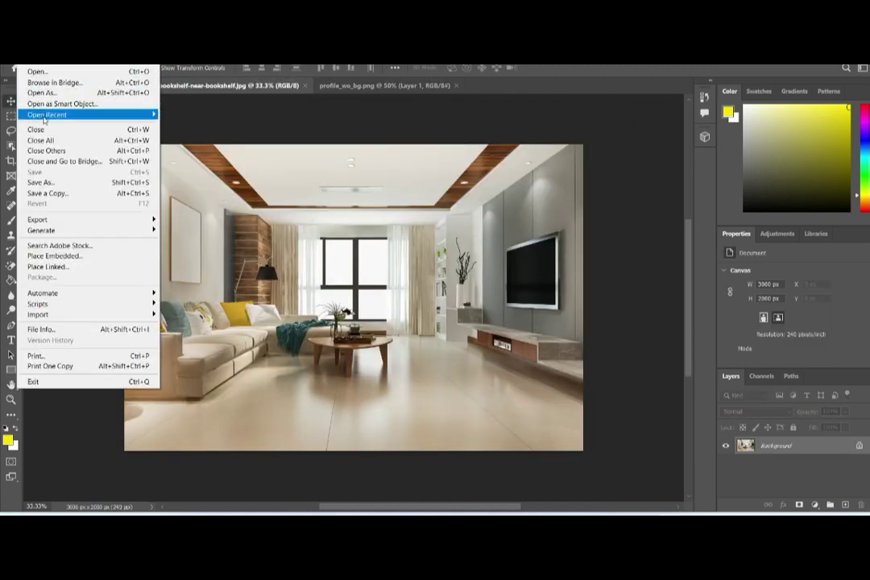
left_click(81, 129)
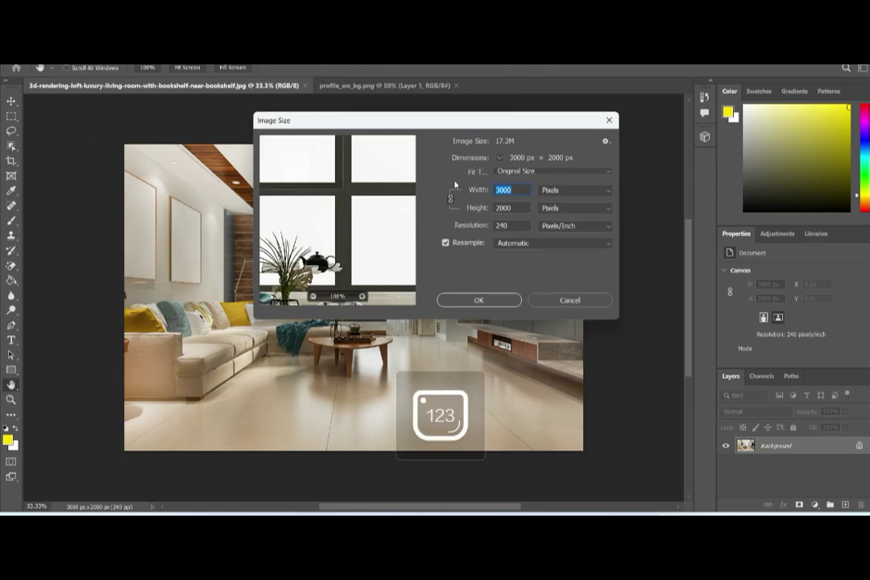
double_click(507, 208)
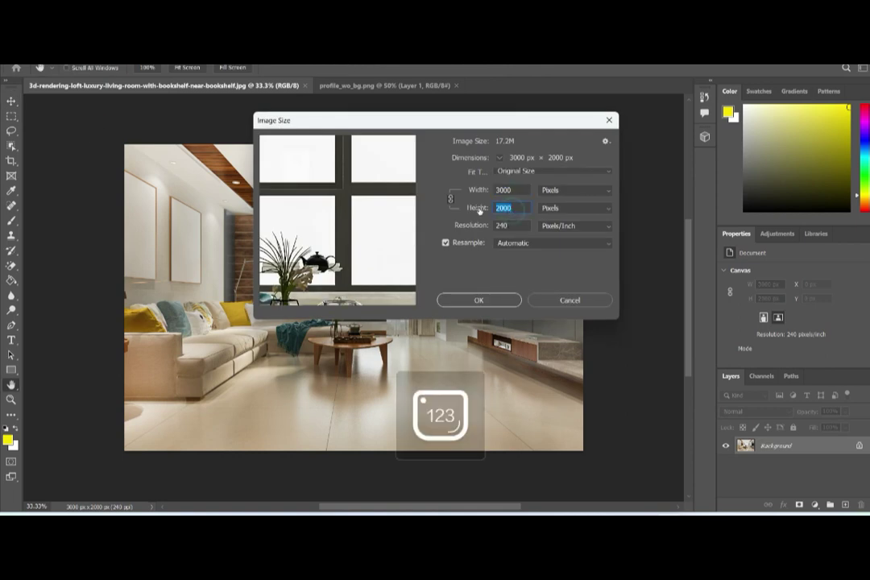
type("1536")
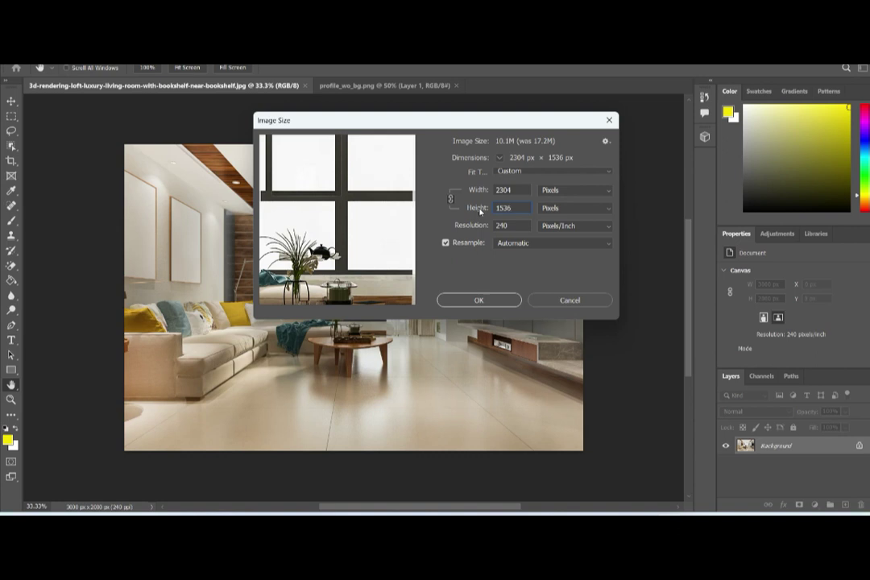
left_click(506, 300)
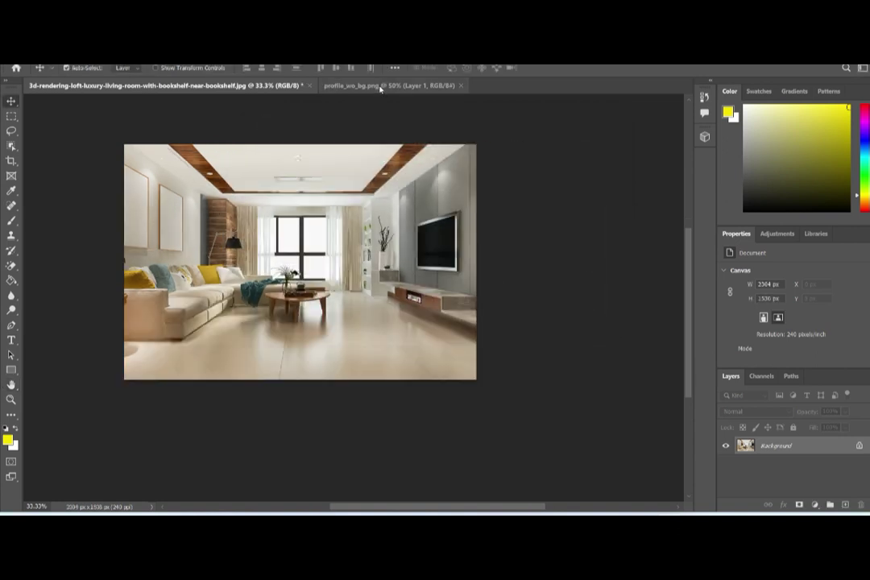
Step: Paste the portrait onto the living-room photo, shift it lower, and deselect the layer
left_click(339, 84)
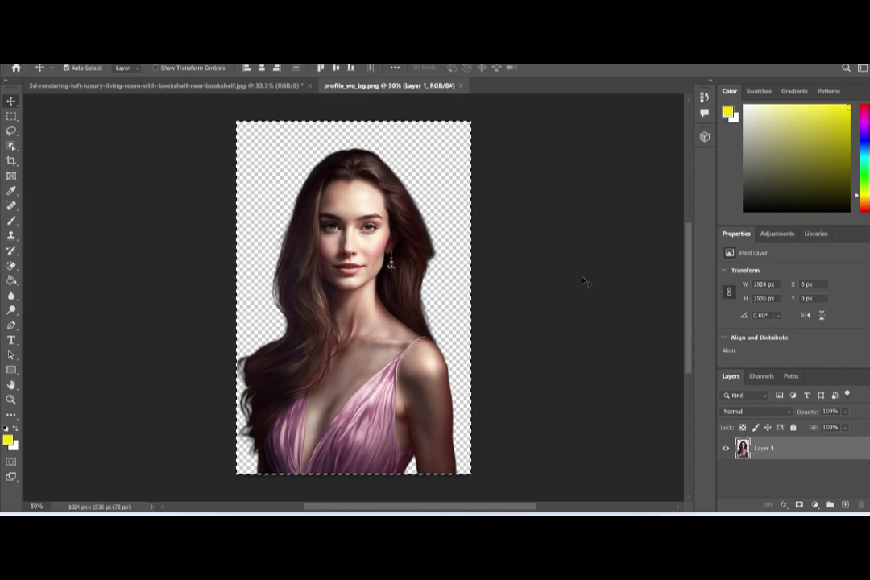
left_click(277, 85)
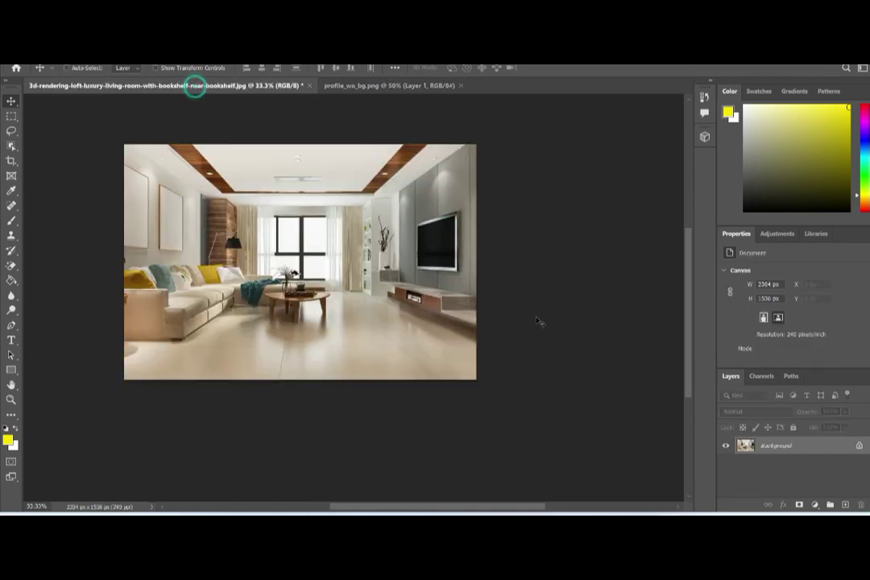
key("ctrl+v")
left_click_drag(296, 273, 298, 287)
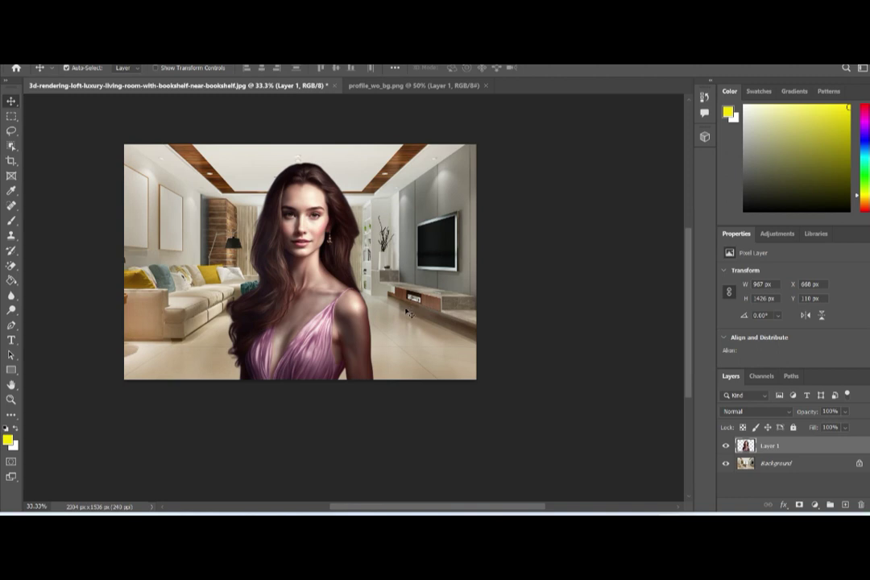
left_click(341, 332)
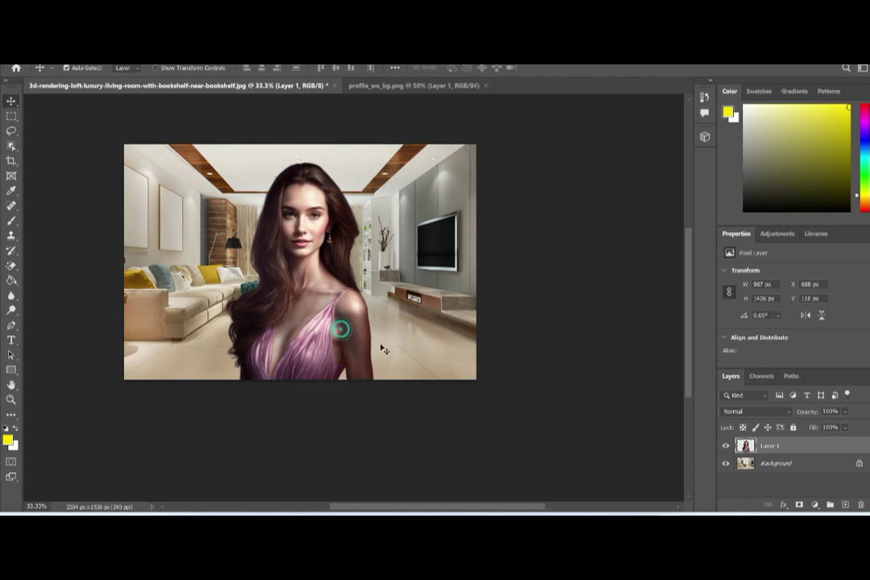
left_click(569, 348)
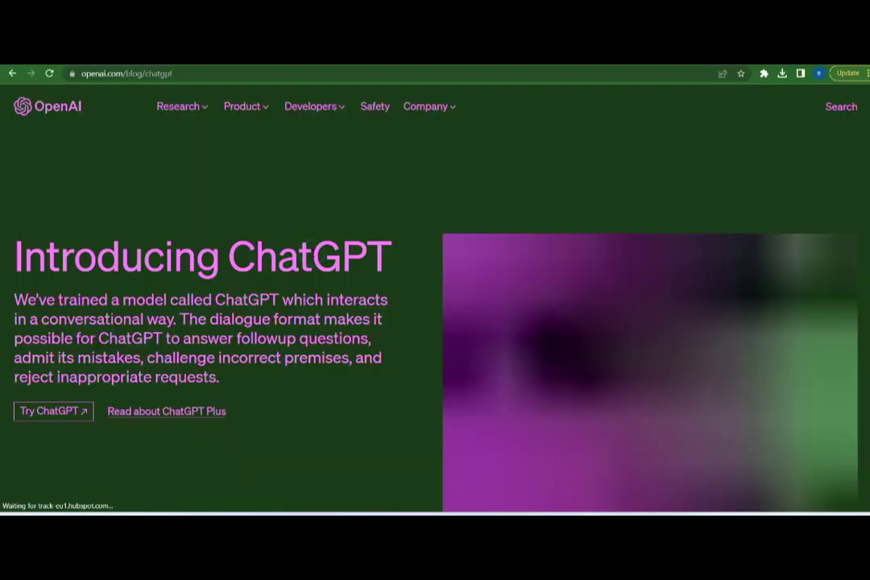
Step: Ask ChatGPT to write a YouTube script on 'how AI changed the world'
left_click(79, 411)
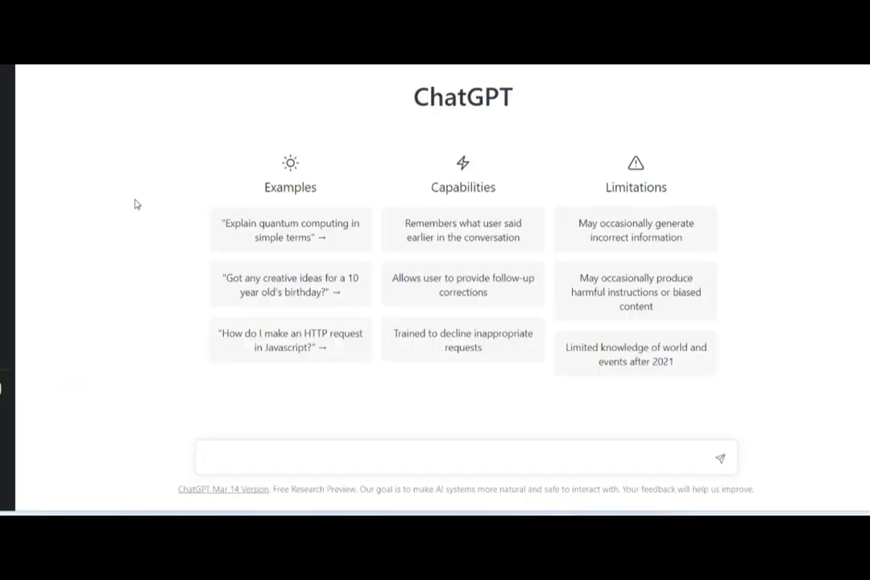
type("rite a youtube sc")
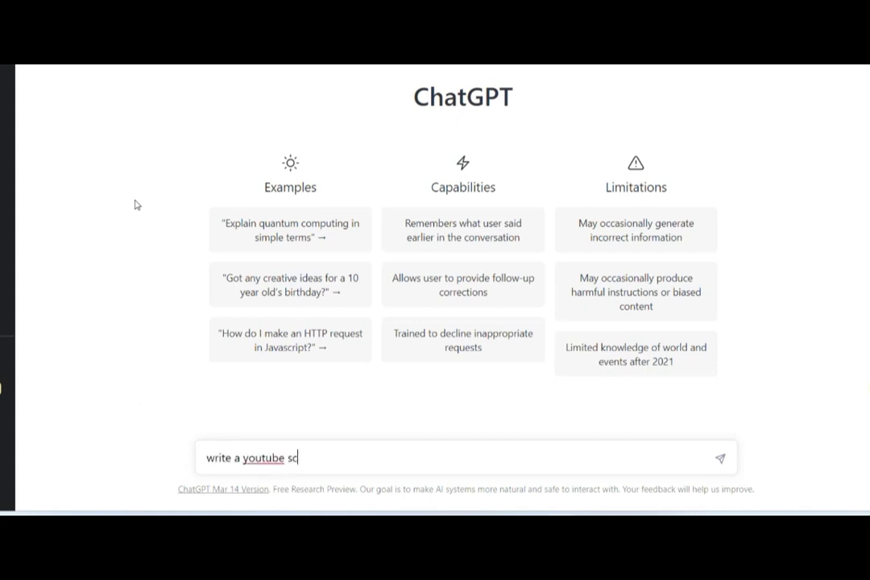
type("ript on 'how AI chnaged")
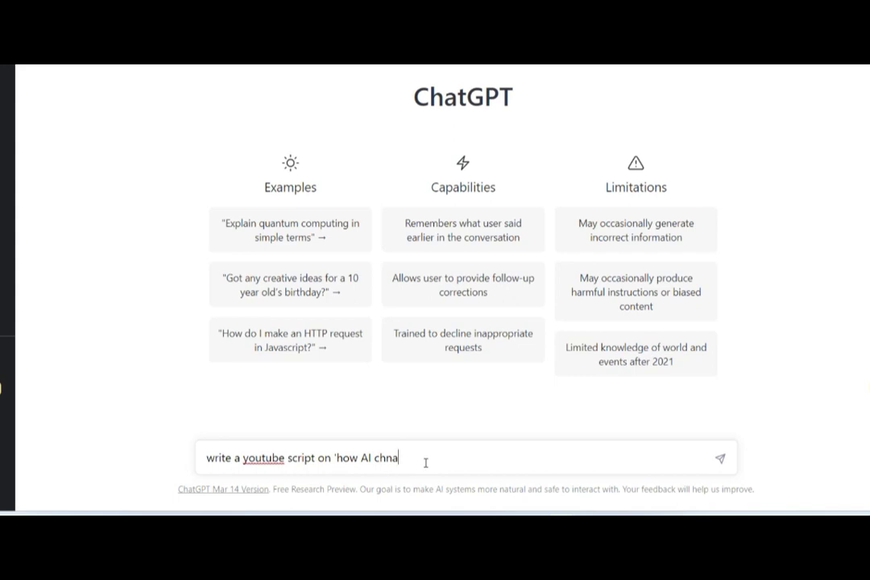
key("BackSpace")
key("BackSpace")
key("BackSpace")
type("hanged the workd")
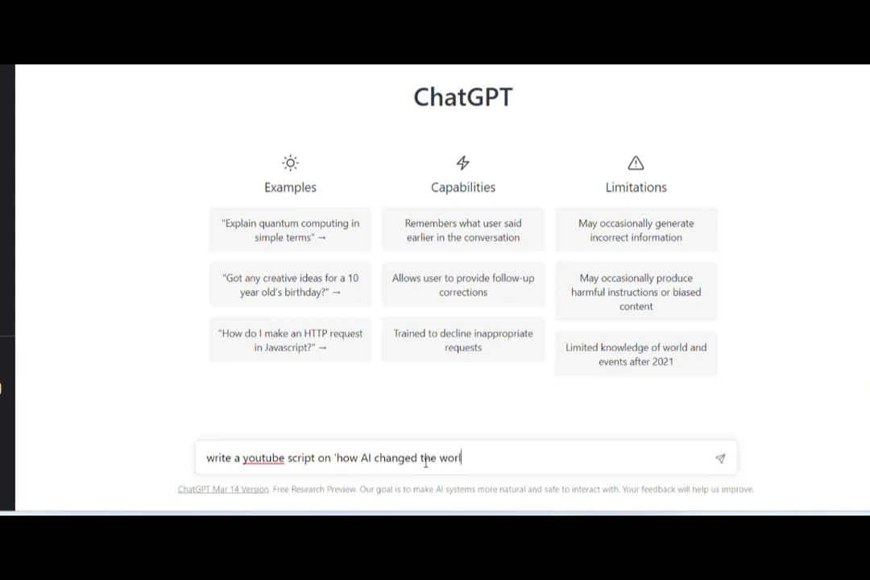
type("'")
key("Return")
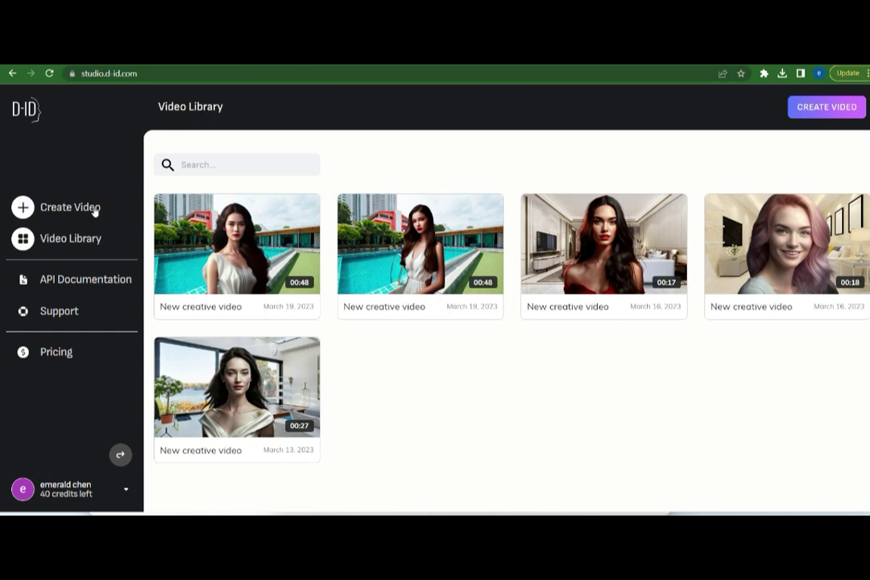
Step: Create a new video using profile_to_use from the video6 folder as the presenter
left_click(93, 208)
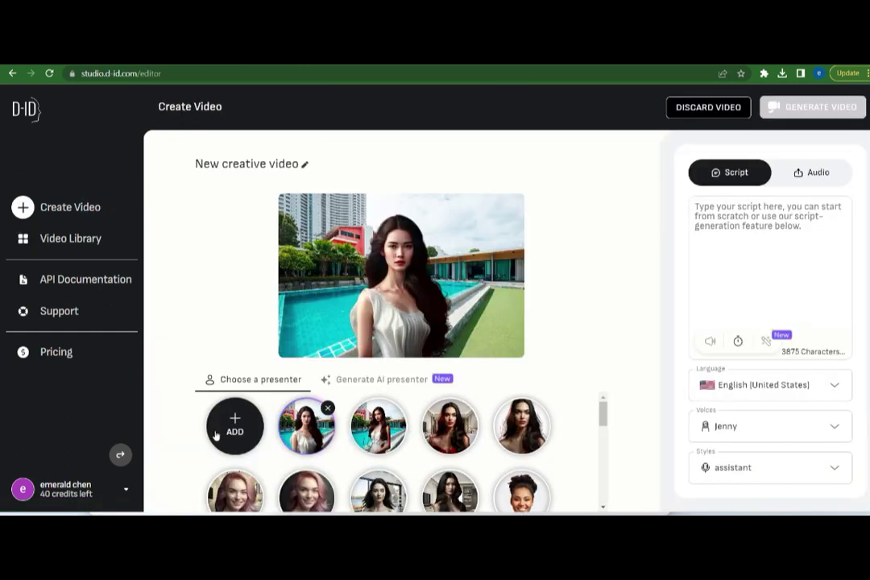
left_click(229, 421)
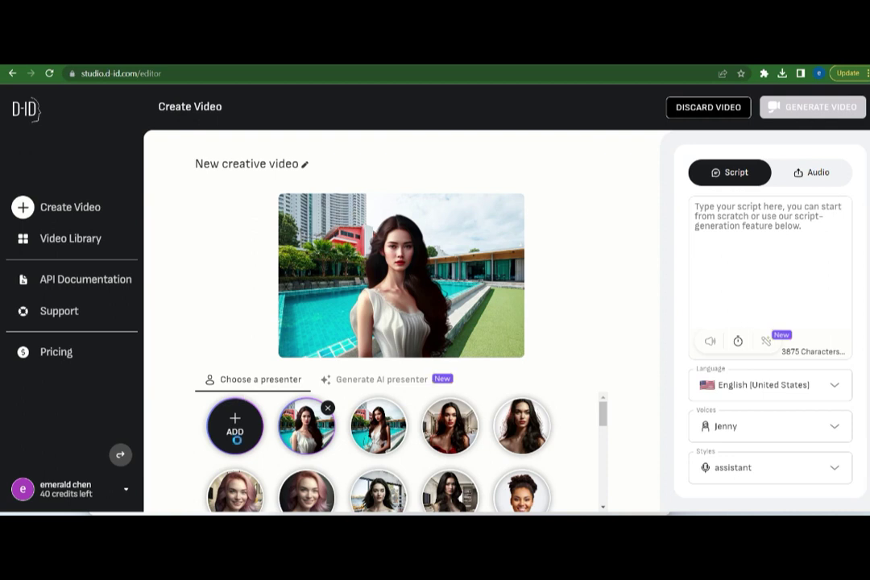
left_click(237, 443)
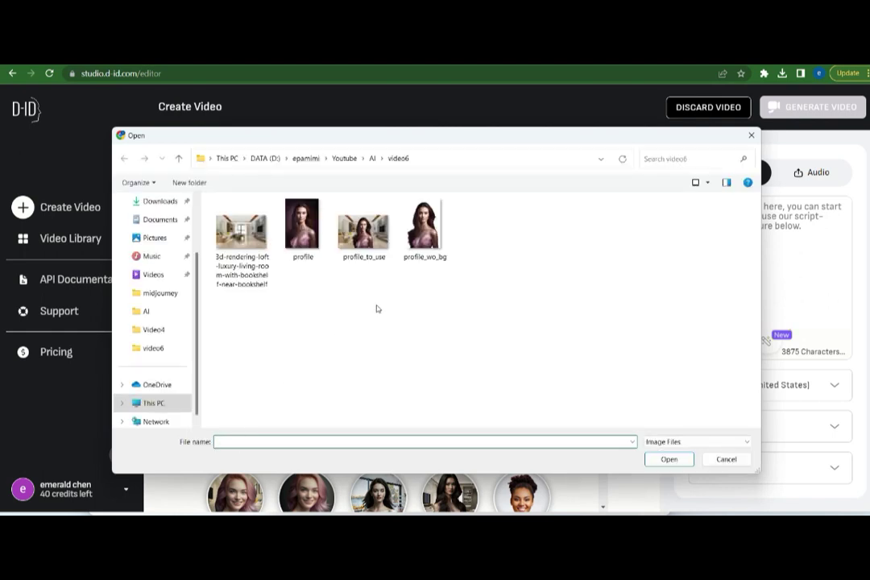
double_click(368, 250)
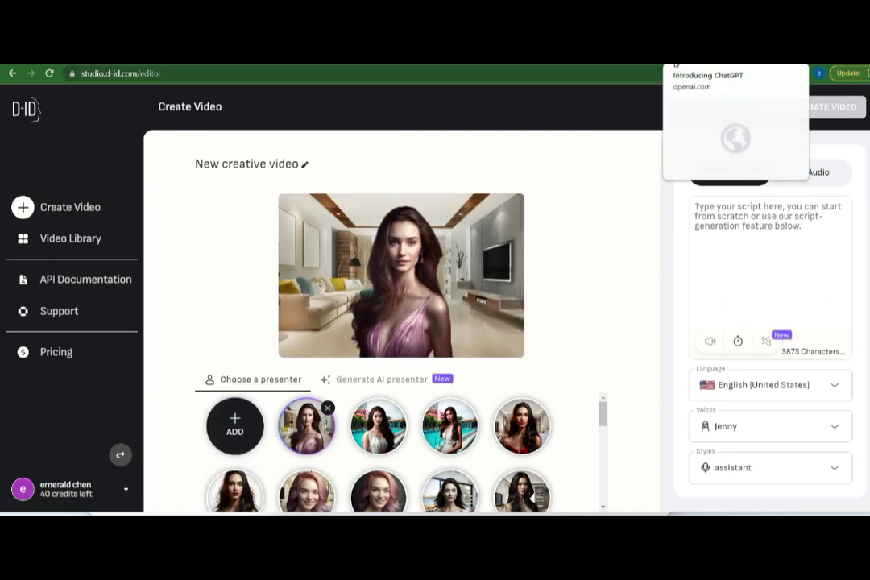
Step: Copy the ChatGPT script and paste it into the D-ID Script box
left_click(675, 63)
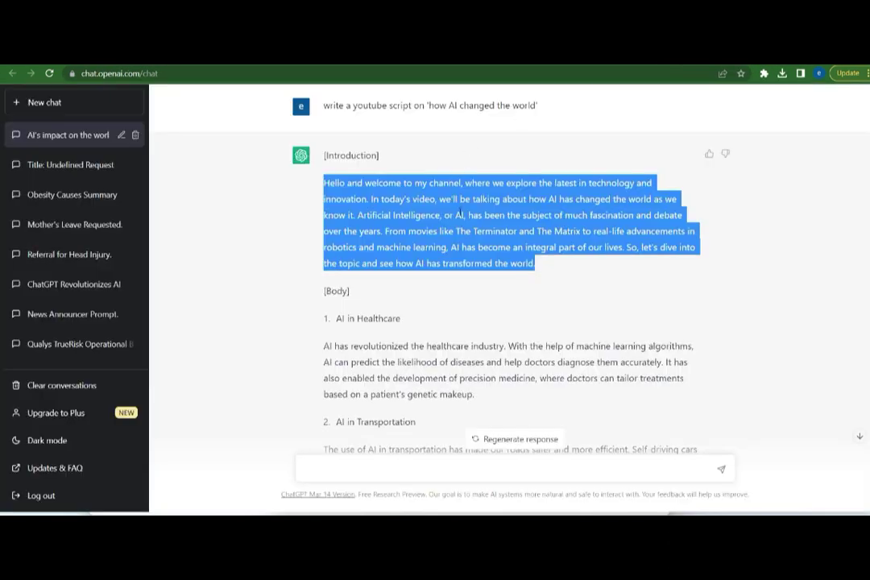
right_click(458, 214)
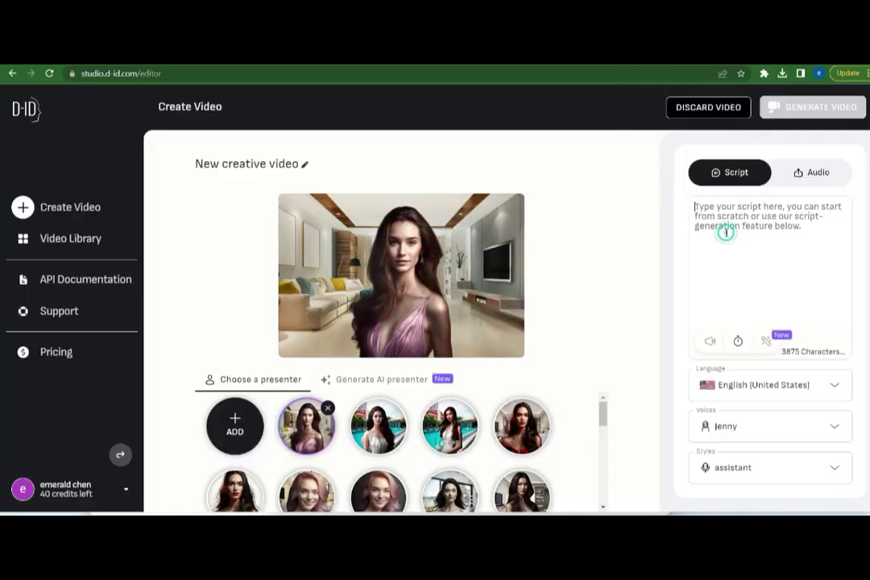
key("ctrl+v")
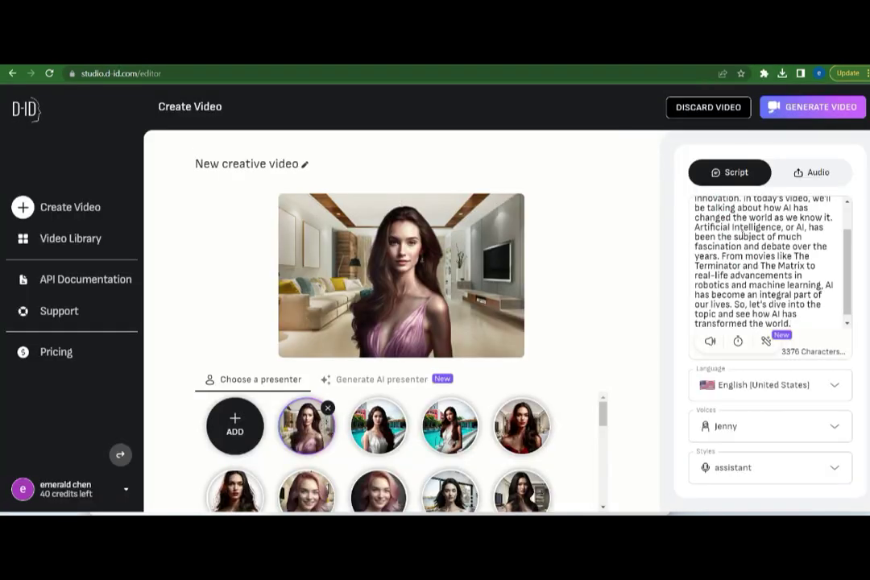
Step: Set the voice to Aria with the cheerful speaking style
left_click(753, 432)
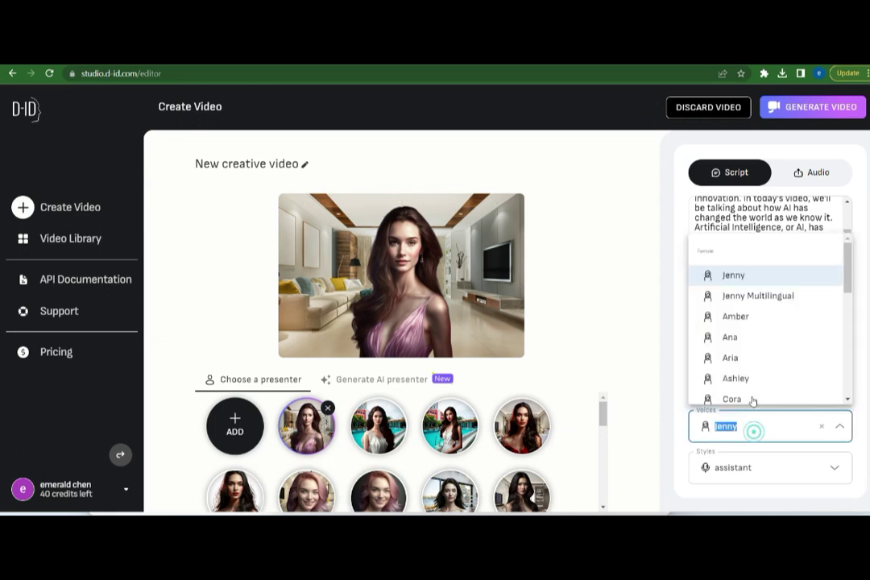
left_click(739, 357)
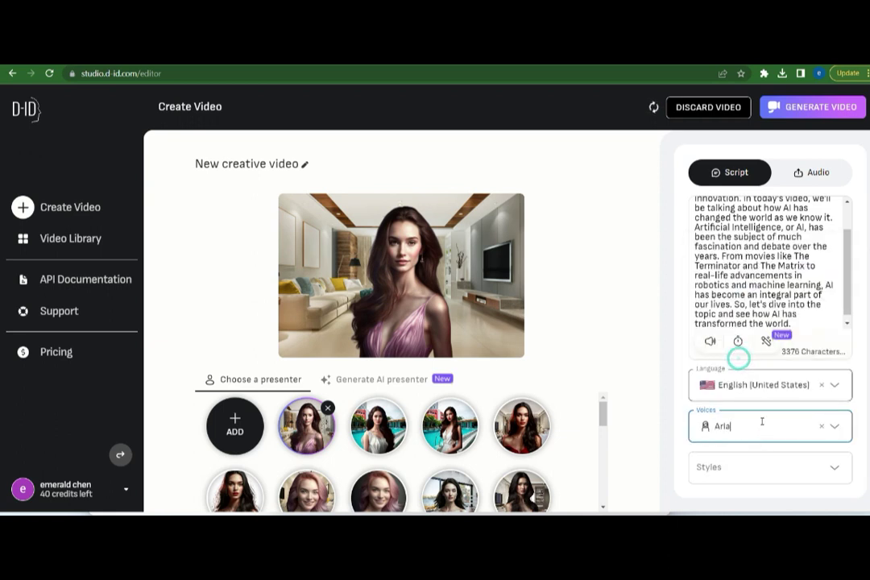
left_click(747, 465)
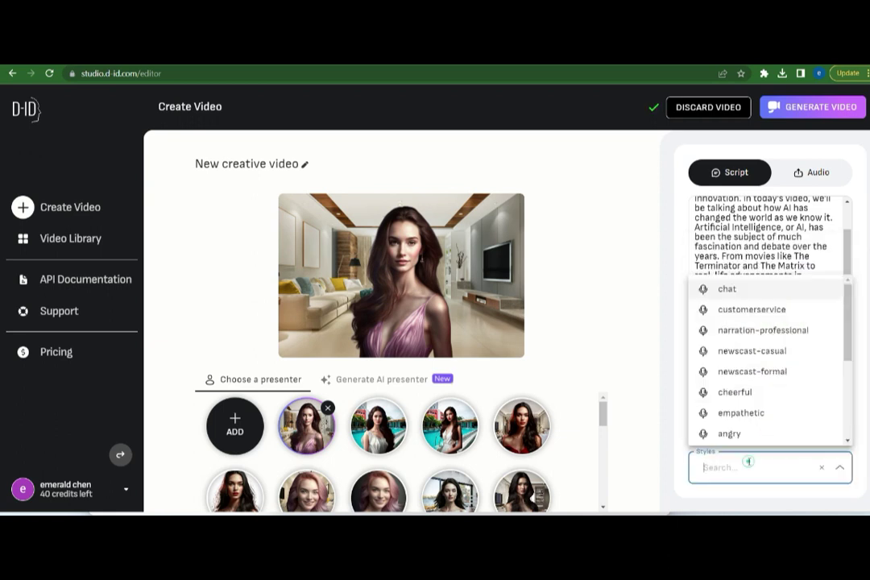
left_click(732, 393)
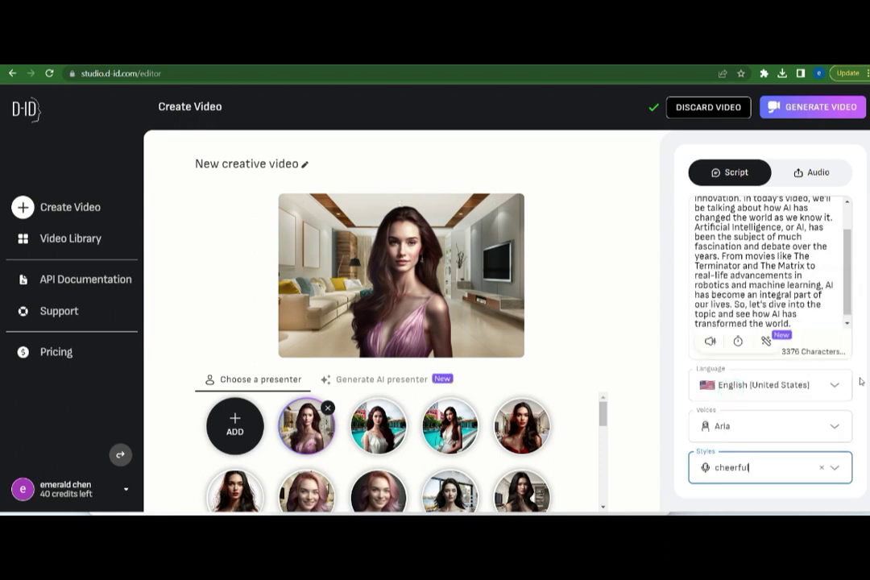
scroll(792, 287, "down", 1)
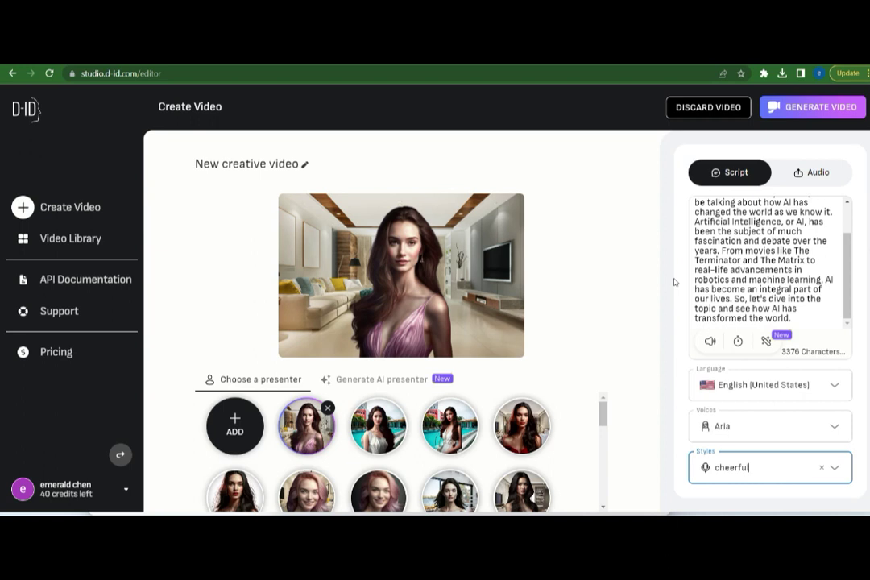
Step: Preview the script's voice twice, then generate the 35-second talking video for 3 credits
left_click(711, 343)
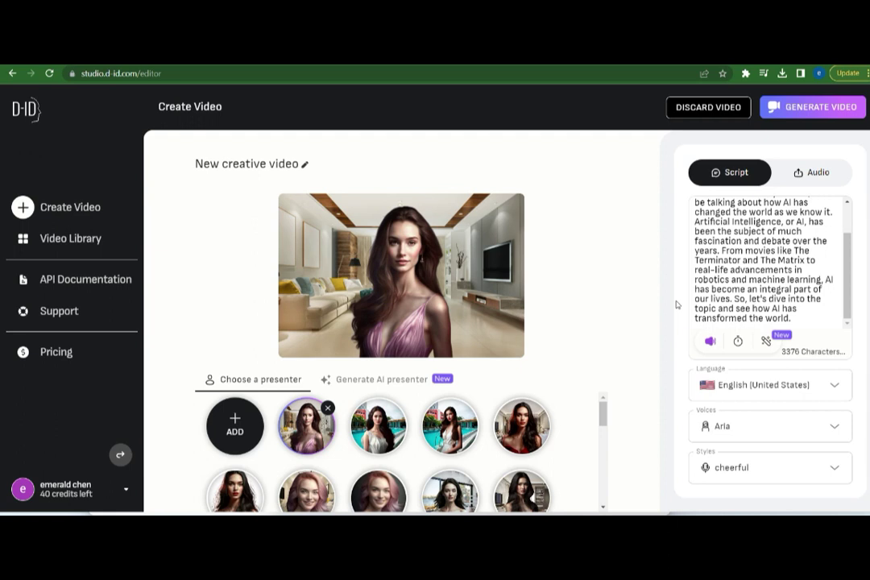
left_click(708, 343)
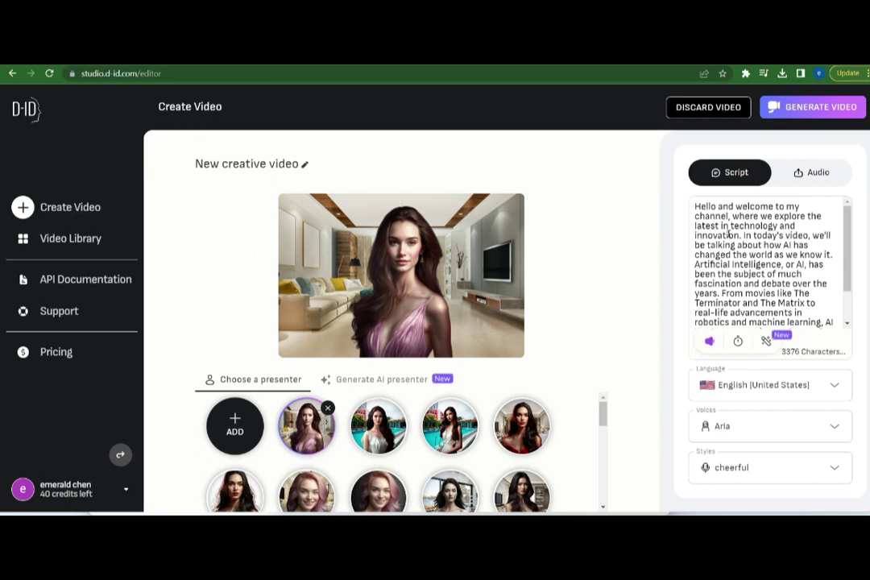
left_click(815, 112)
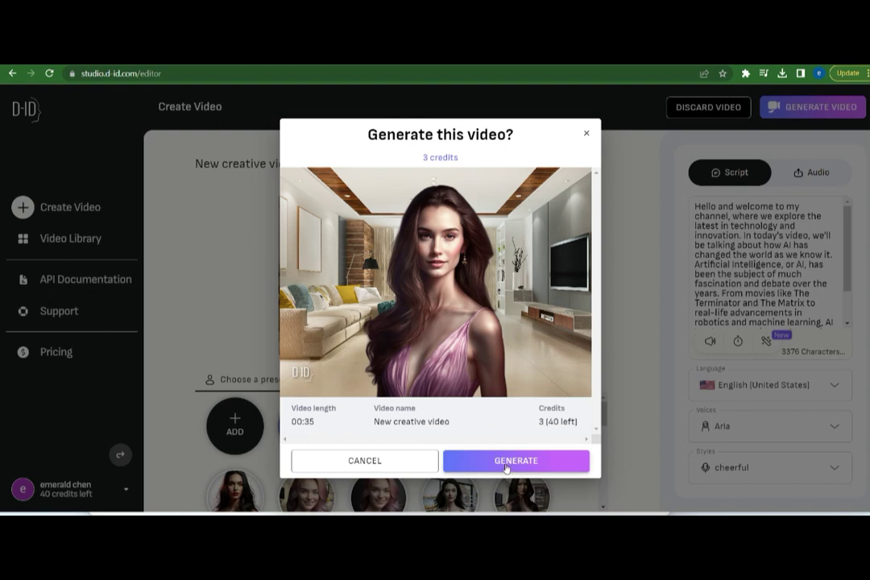
left_click(506, 468)
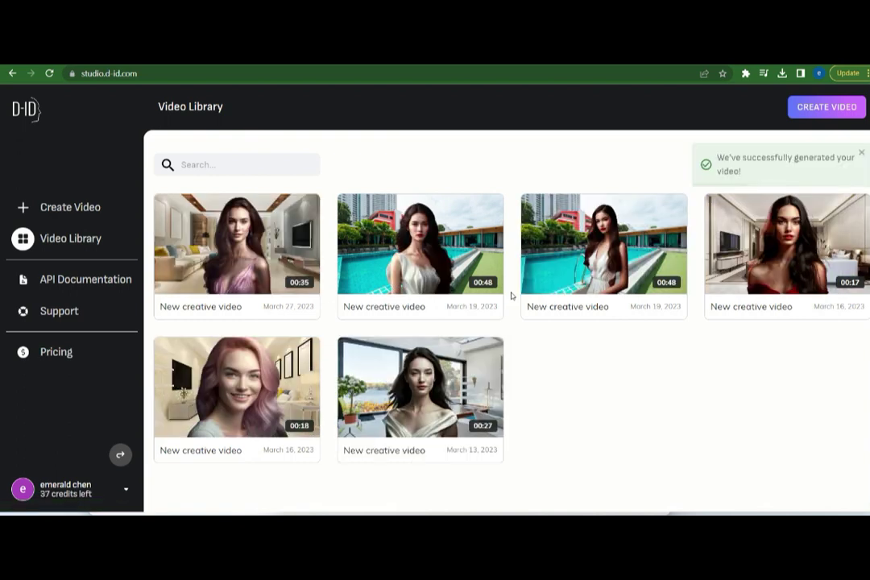
Step: Download the new 00:35 living-room video from the Video Library
mouse_move(225, 264)
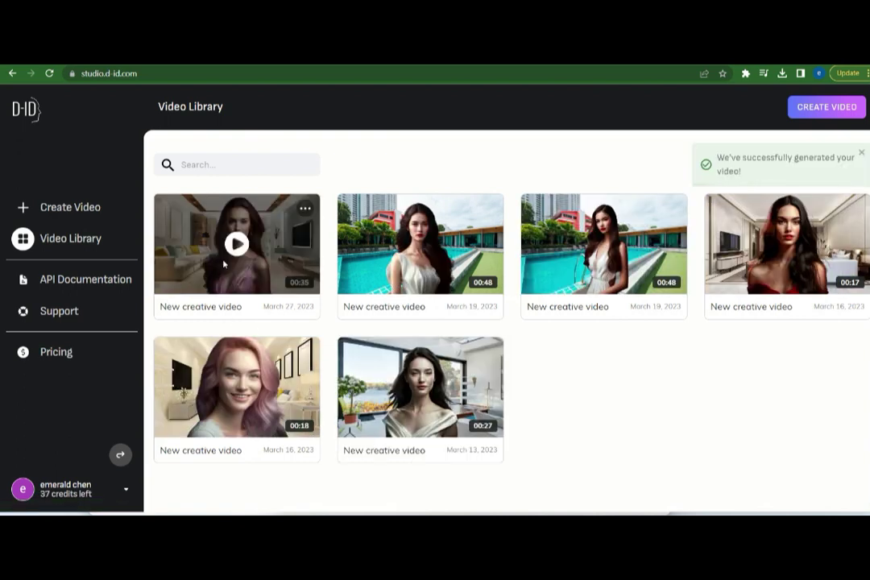
left_click(305, 208)
left_click(261, 241)
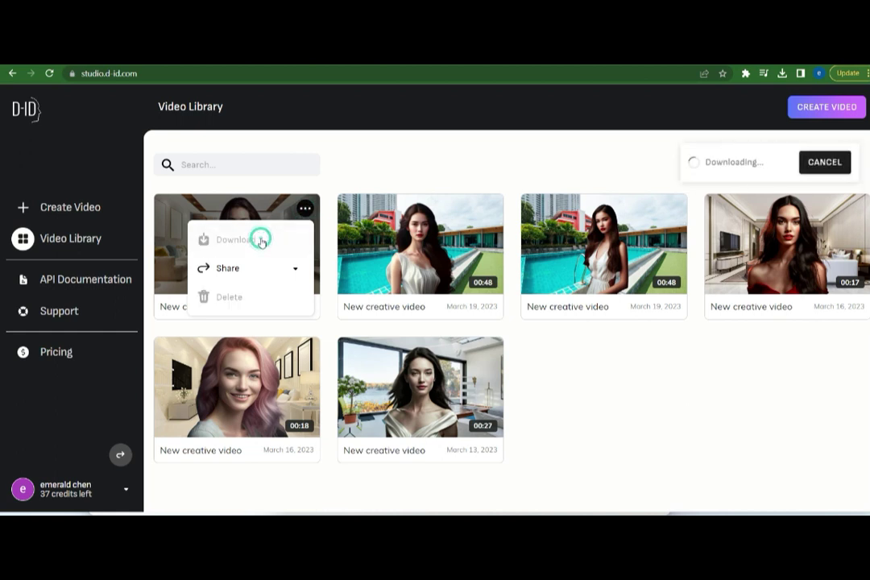